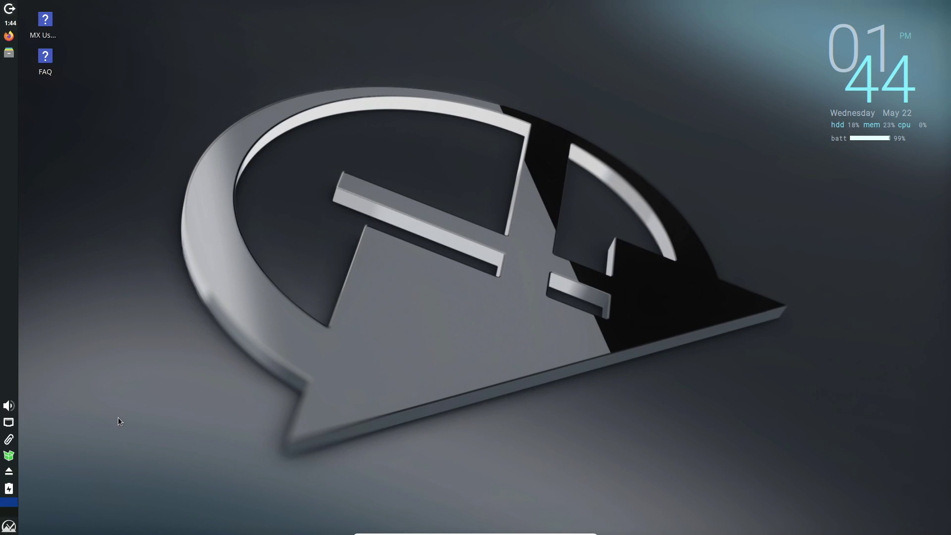
# Step: Open the Whisker application menu, showing System tools like GParted and Htop
pyautogui.click(10, 527)
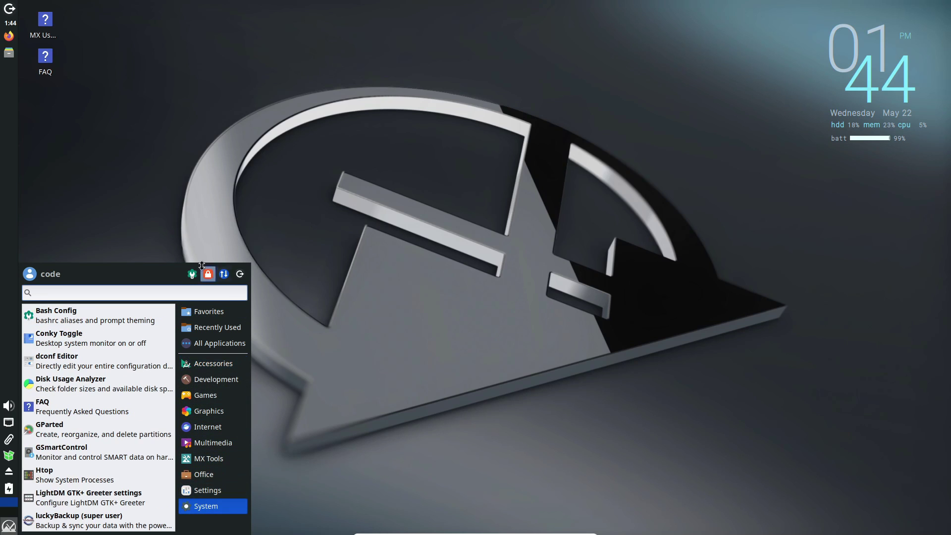
# Step: Open the Settings Manager, glance through it, and close it again
pyautogui.click(192, 274)
pyautogui.scroll(-10, 464, 222)
pyautogui.scroll(10, 464, 222)
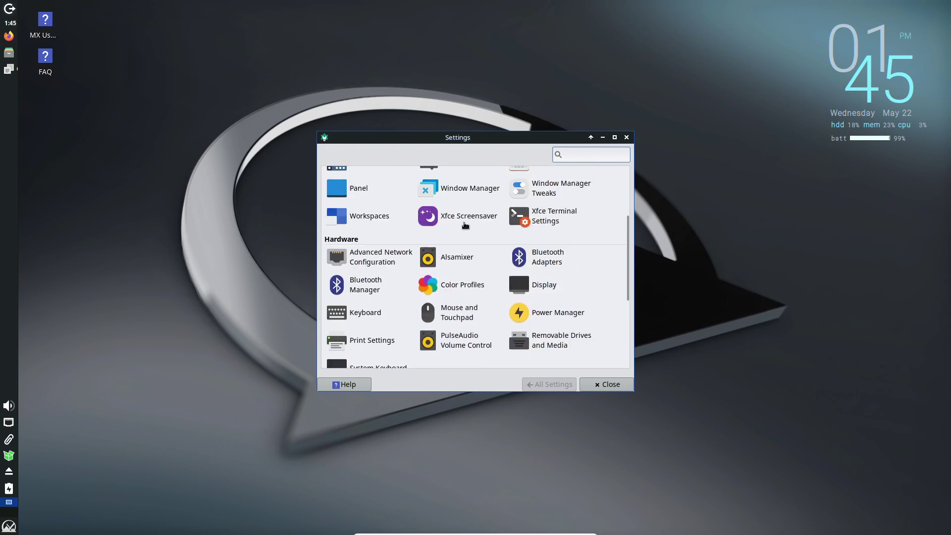
pyautogui.press('Escape')
# Step: Launch Xfce Terminal, centre it, run neofetch and select lines of its system summary
pyautogui.click(9, 526)
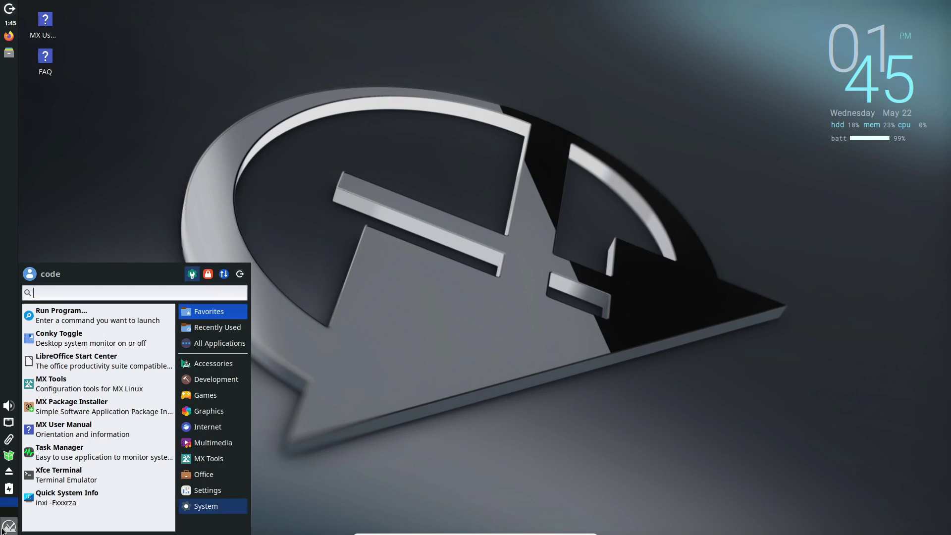
pyautogui.click(70, 476)
pyautogui.moveTo(84, 11); pyautogui.dragTo(260, 62)
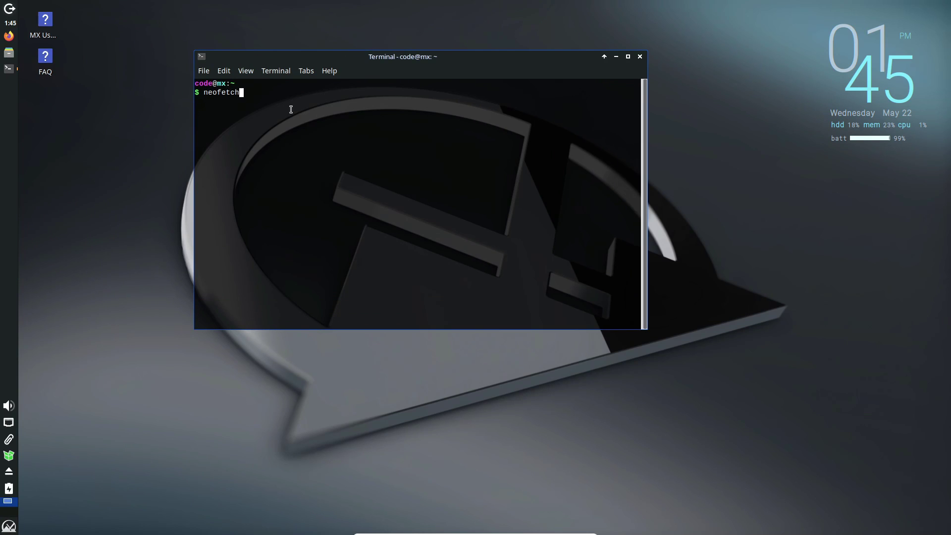
pyautogui.press('Return')
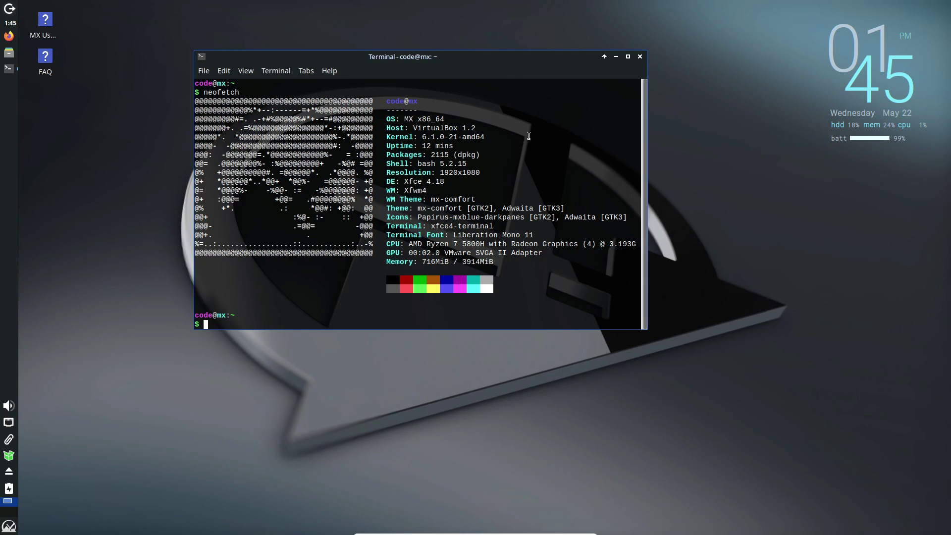
pyautogui.moveTo(528, 136); pyautogui.dragTo(413, 120)
pyautogui.moveTo(512, 181); pyautogui.dragTo(455, 171)
pyautogui.click(639, 57)
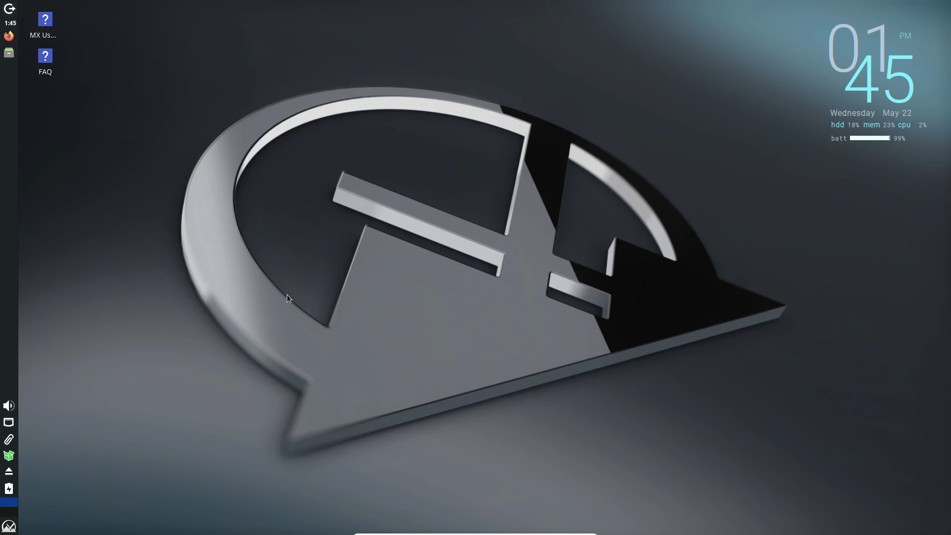
pyautogui.click(11, 527)
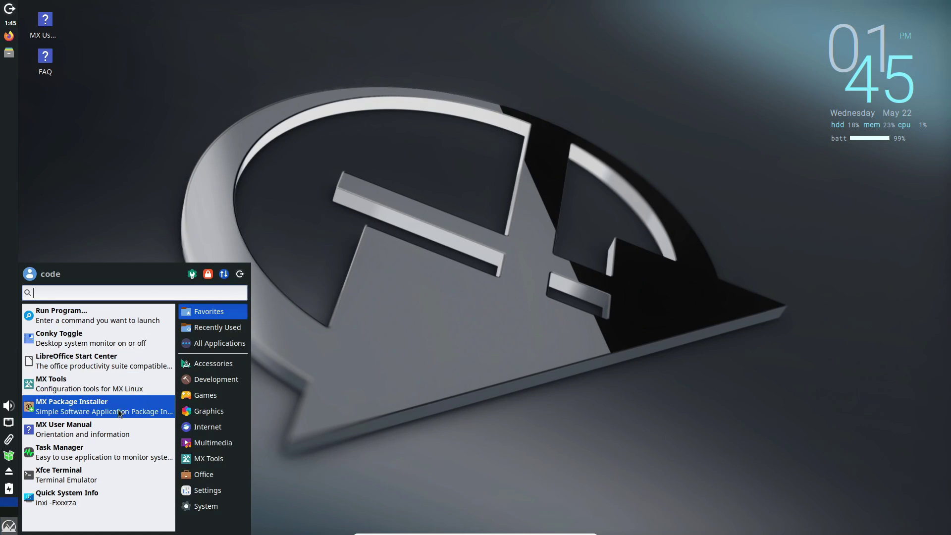
pyautogui.scroll(-2, 99, 446)
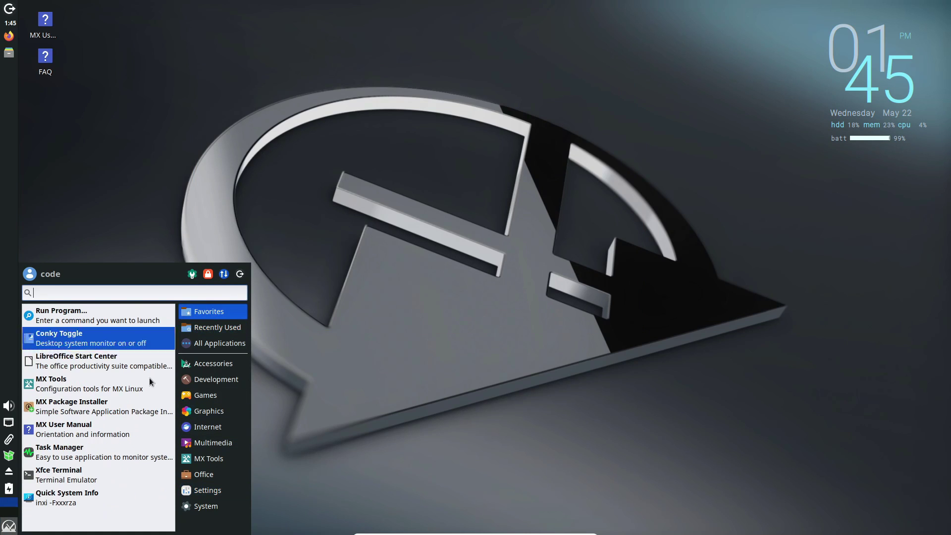
pyautogui.click(91, 498)
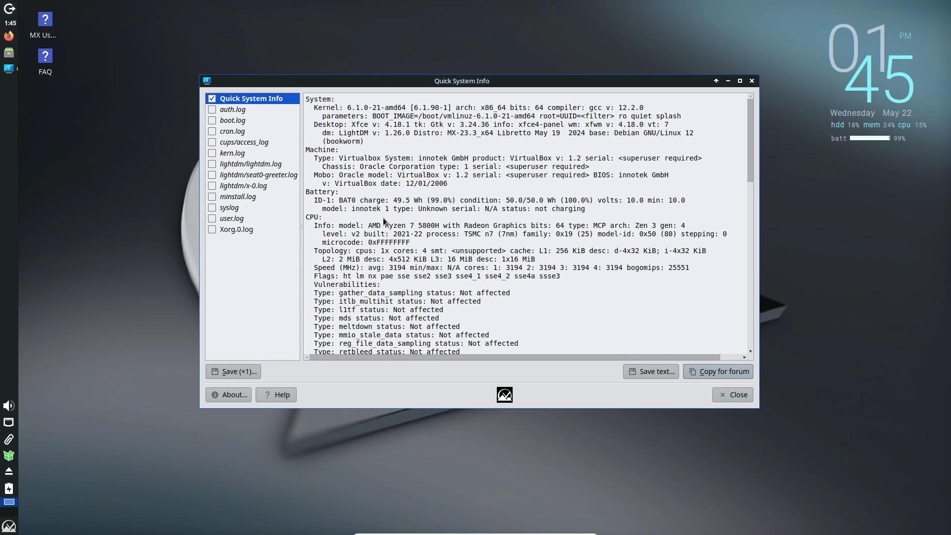
pyautogui.scroll(-12, 382, 218)
pyautogui.scroll(-2, 389, 215)
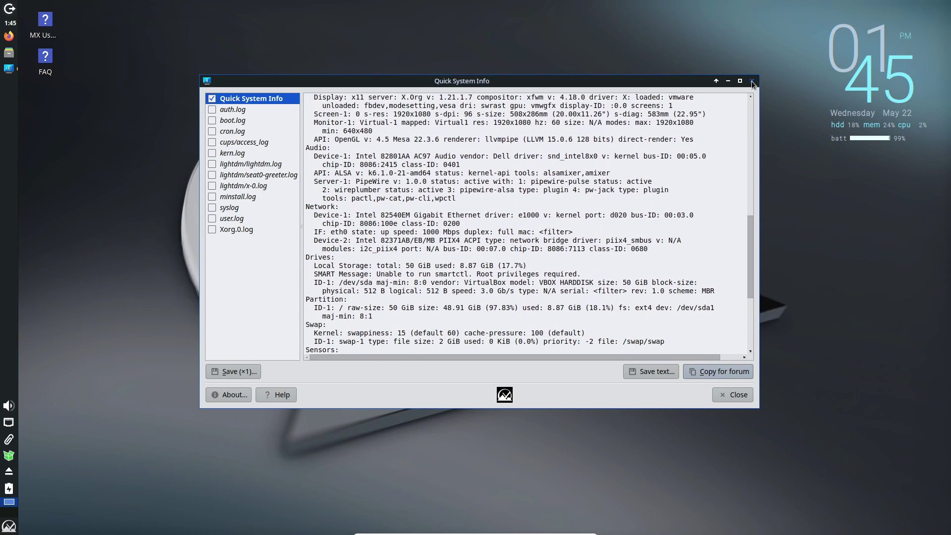
pyautogui.click(751, 81)
pyautogui.rightClick(545, 96)
pyautogui.click(744, 91)
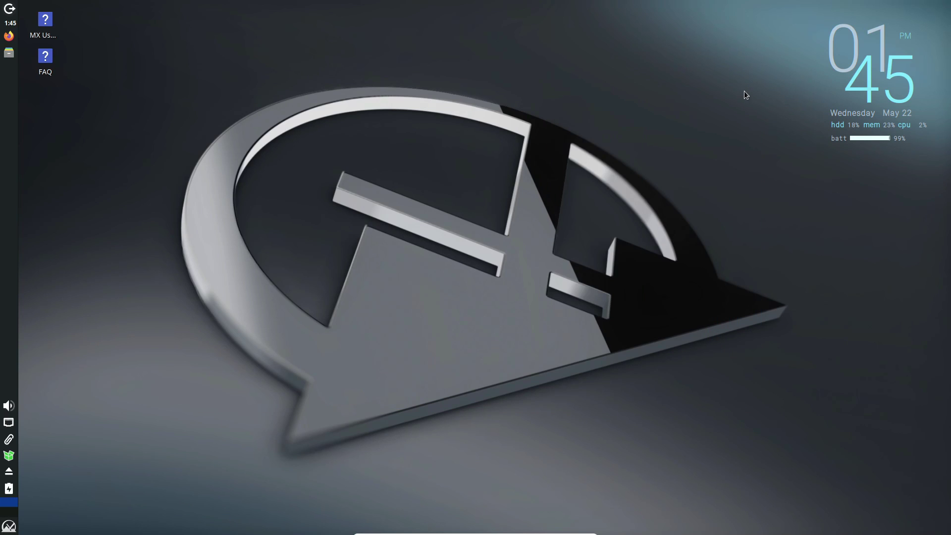
# Step: Launch Thunar from the System menu, centre it on the home folder, then close it
pyautogui.click(12, 527)
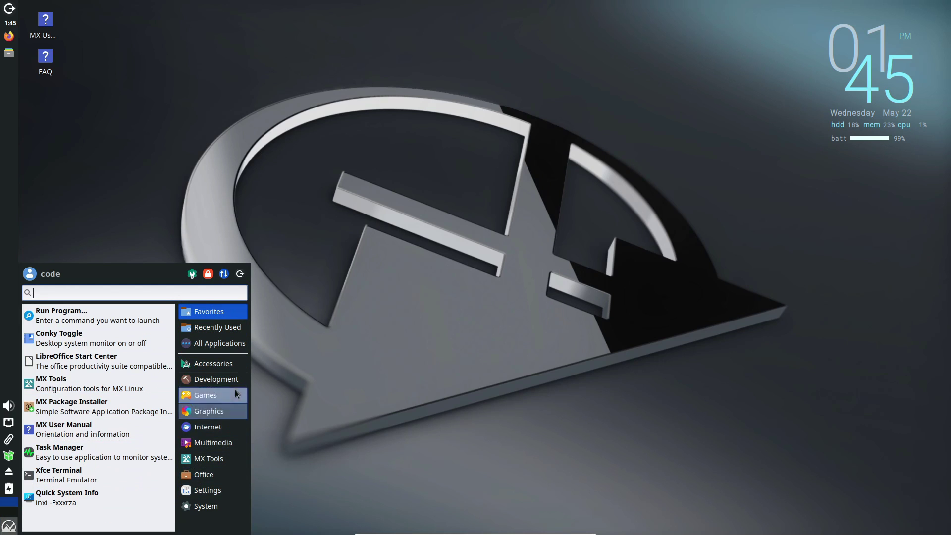
pyautogui.moveTo(222, 412)
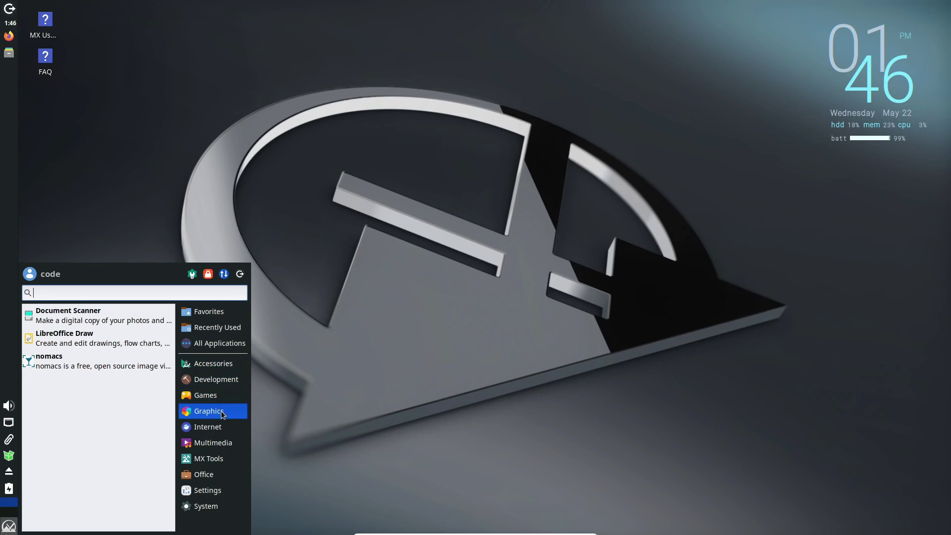
pyautogui.moveTo(207, 474)
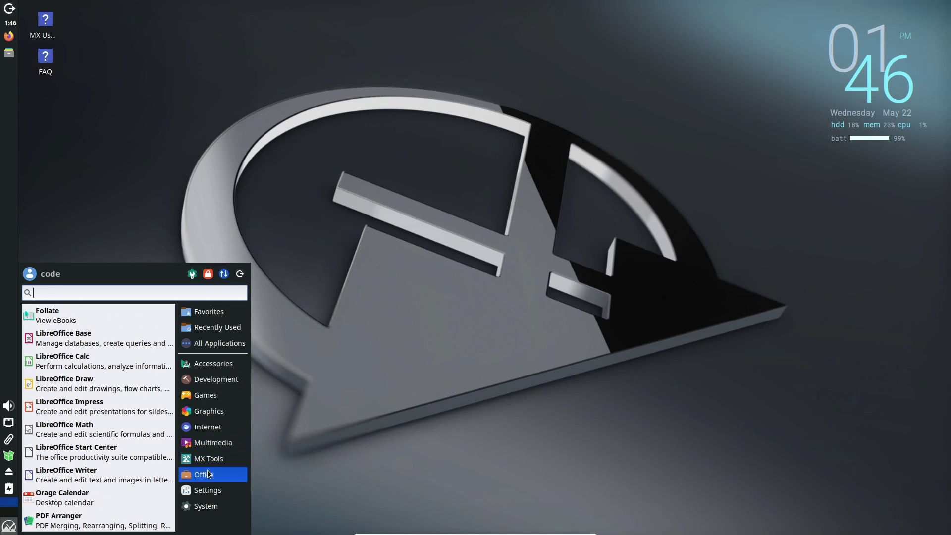
pyautogui.moveTo(208, 506)
pyautogui.scroll(-6, 143, 472)
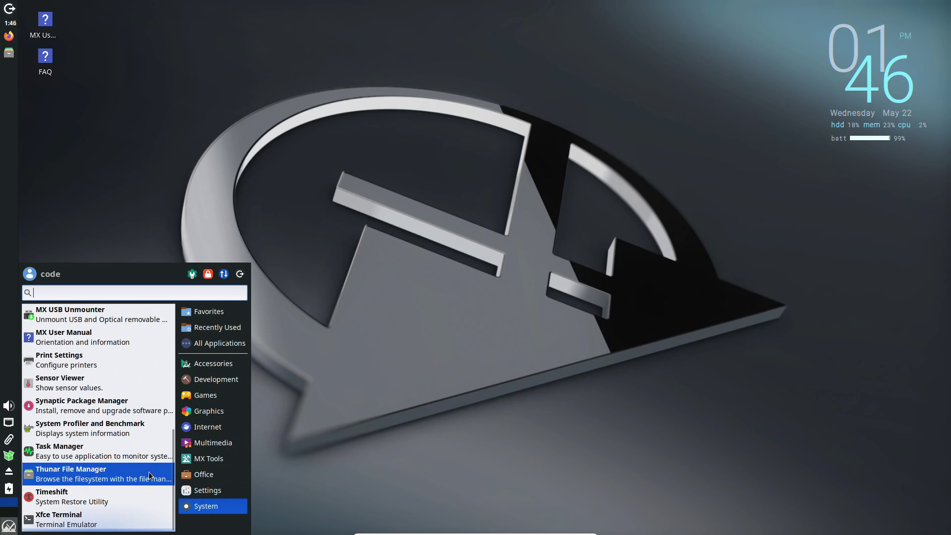
pyautogui.click(149, 472)
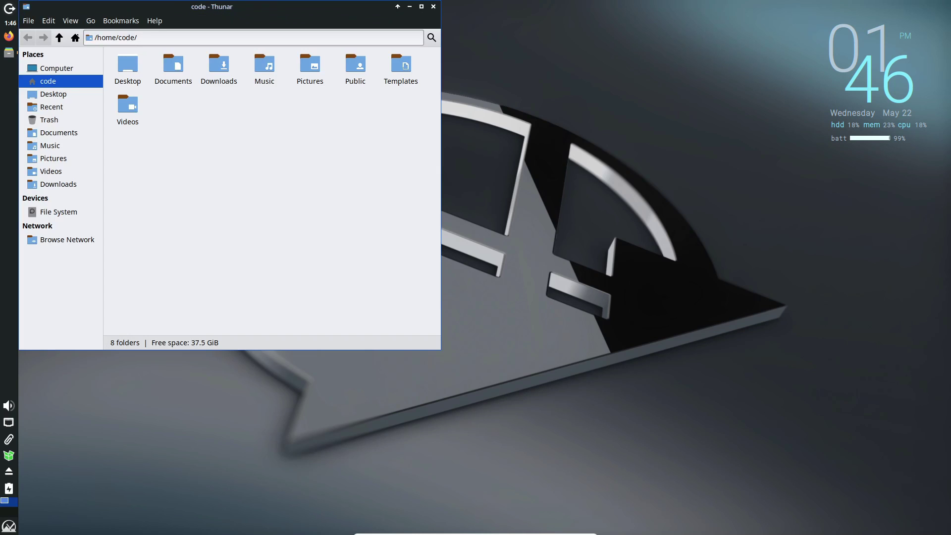
pyautogui.moveTo(179, 16); pyautogui.dragTo(344, 125)
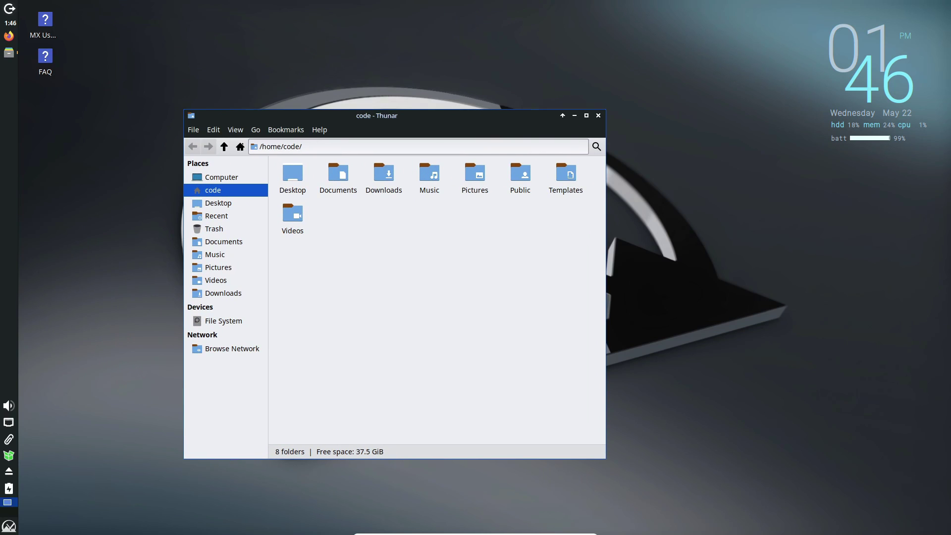
pyautogui.click(598, 115)
pyautogui.click(11, 527)
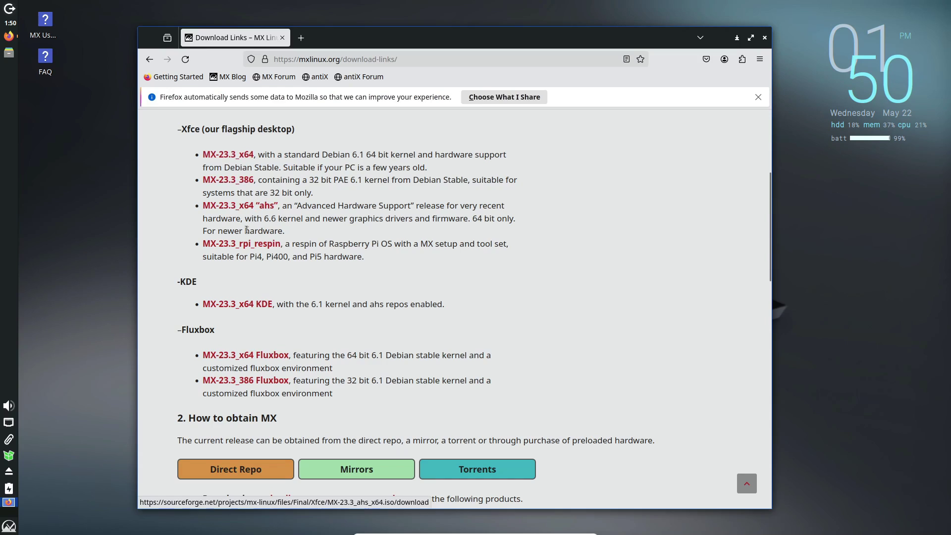
pyautogui.scroll(-10, 252, 238)
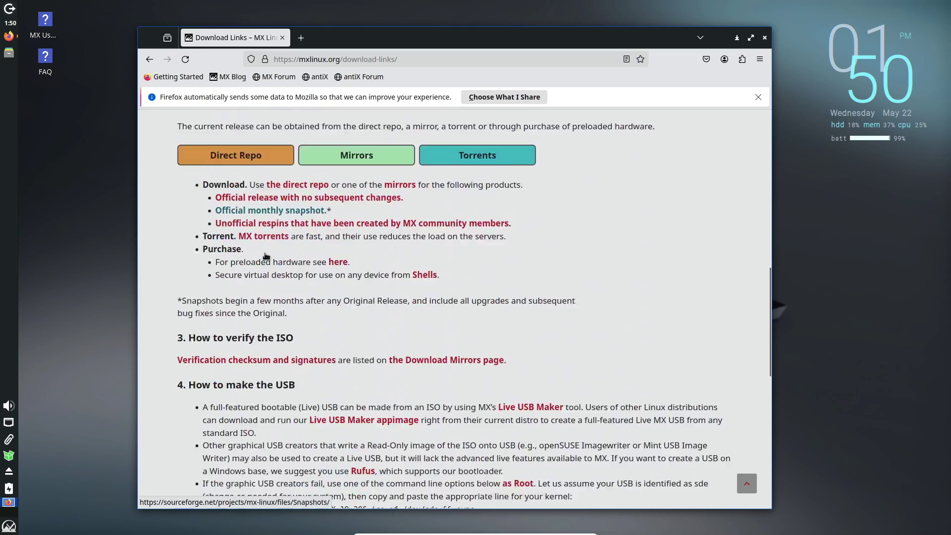
pyautogui.scroll(3, 279, 255)
pyautogui.scroll(15, 280, 248)
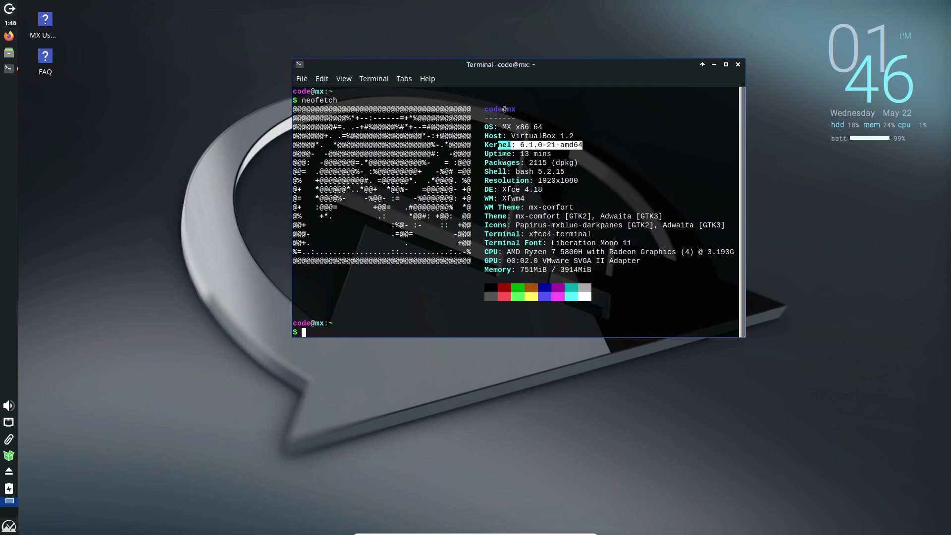
pyautogui.click(738, 64)
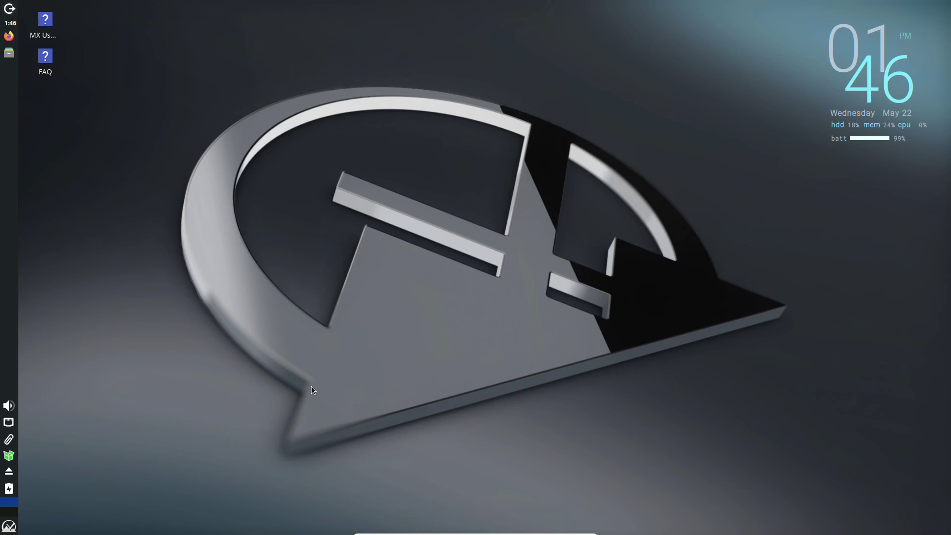
# Step: Launch the Geany editor from the Development menu
pyautogui.click(10, 527)
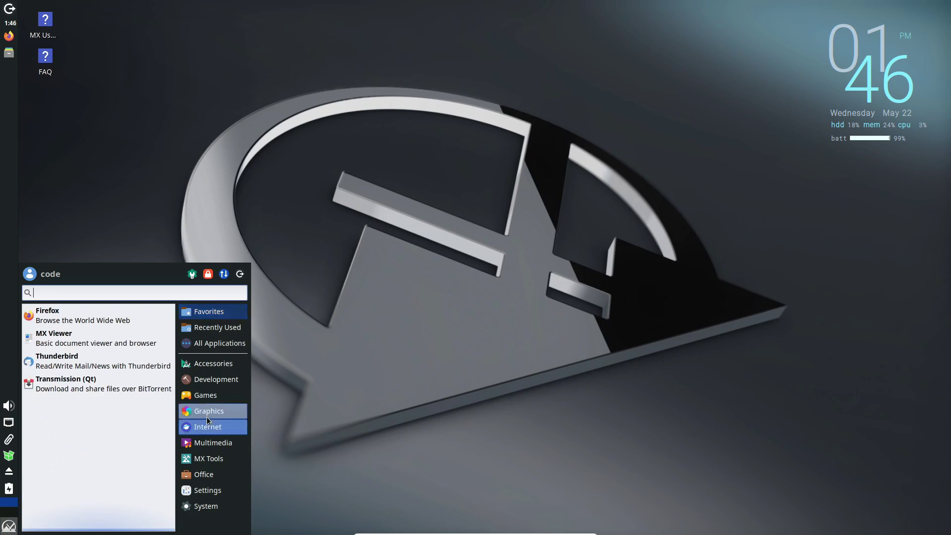
pyautogui.moveTo(216, 367)
pyautogui.scroll(-5, 135, 361)
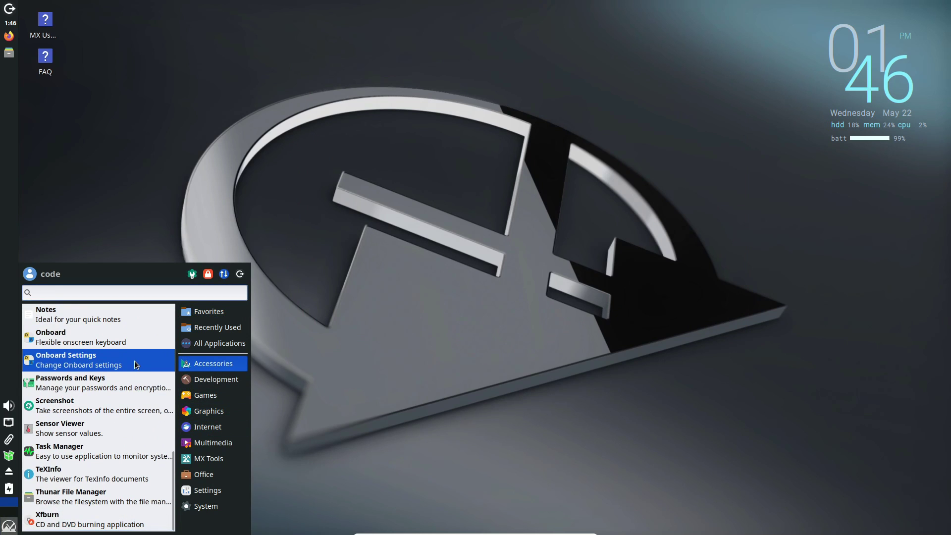
pyautogui.click(124, 316)
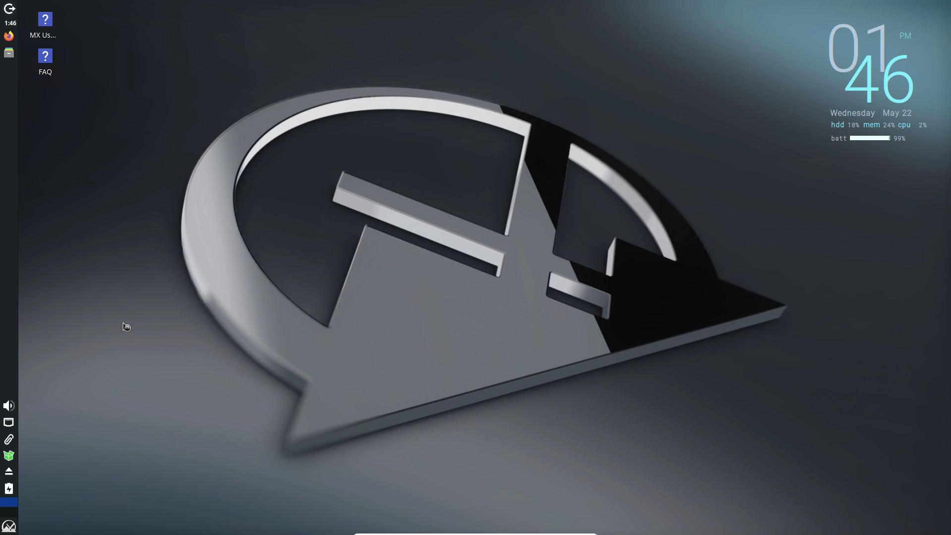
# Step: Check Geany's version 1.38 under Help > About, then quit with Ctrl+Q
pyautogui.click(251, 22)
pyautogui.click(280, 142)
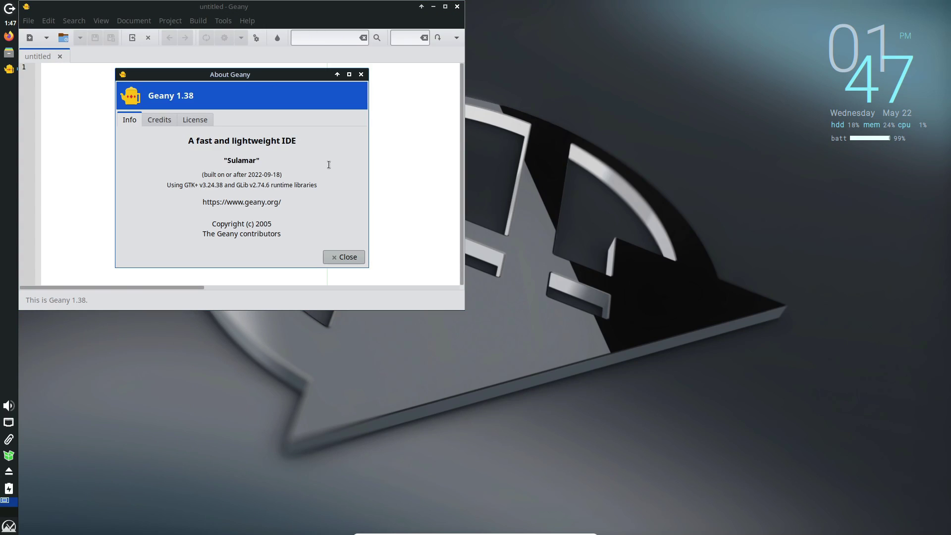
pyautogui.click(361, 74)
pyautogui.hotkey('ctrl', 'q')
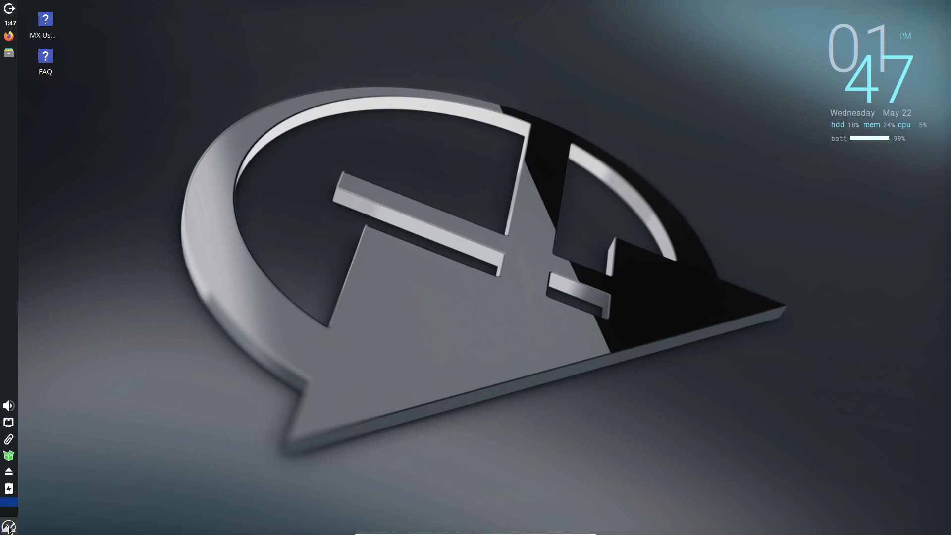
# Step: Launch Firefox from the Internet applications
pyautogui.click(9, 528)
pyautogui.moveTo(211, 417)
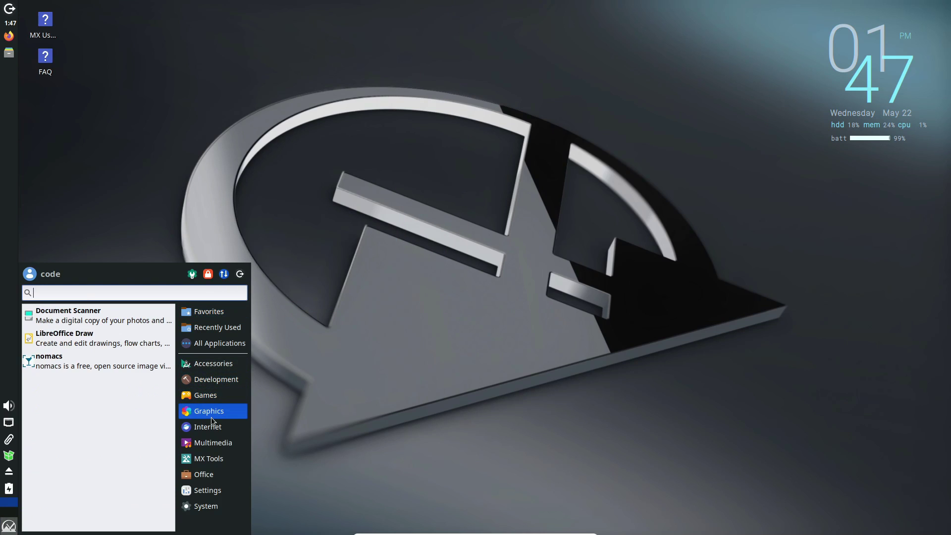
pyautogui.click(101, 328)
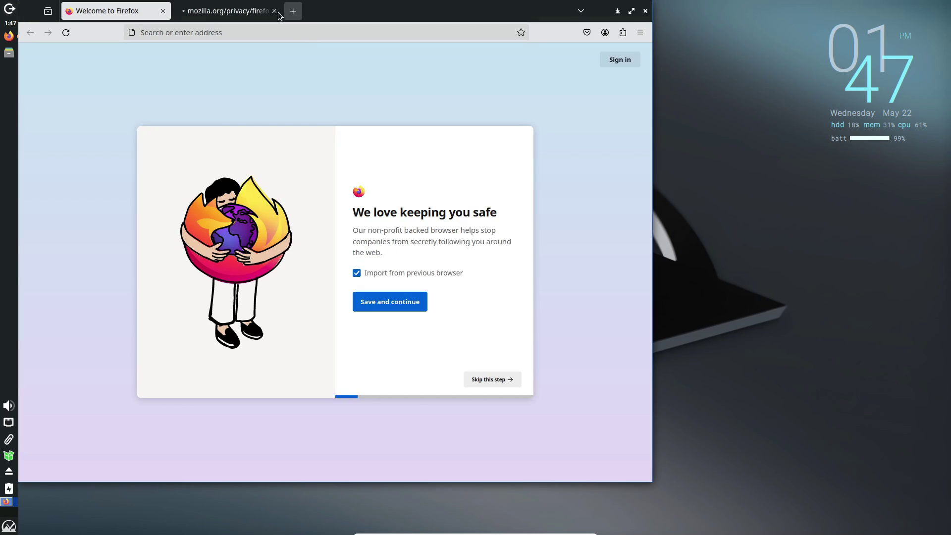
# Step: Open the switching-devices help topic from Firefox's Help menu and close its tab
pyautogui.click(641, 33)
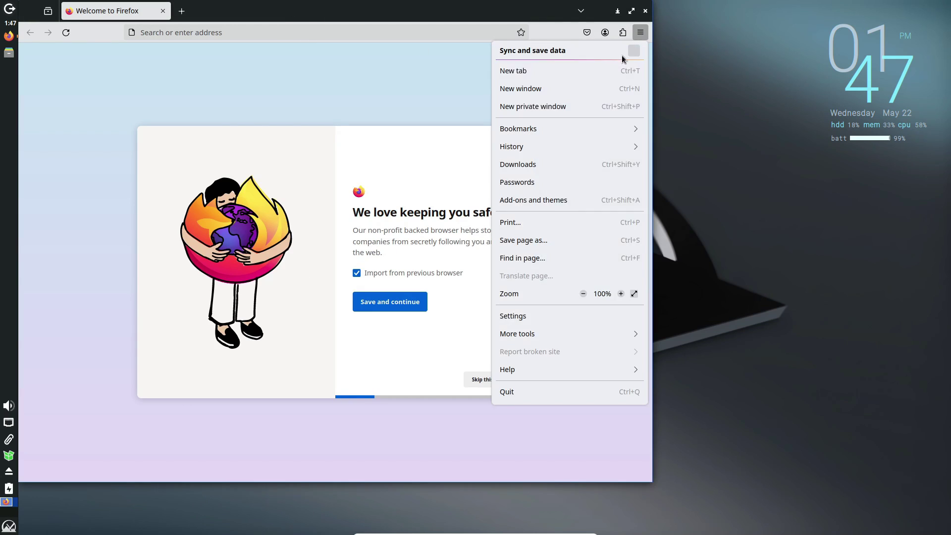
pyautogui.click(528, 369)
pyautogui.click(524, 171)
pyautogui.hotkey('ctrl', 'w')
# Step: View About Firefox showing version 126.0, then close Firefox and reopen the applications menu
pyautogui.click(640, 32)
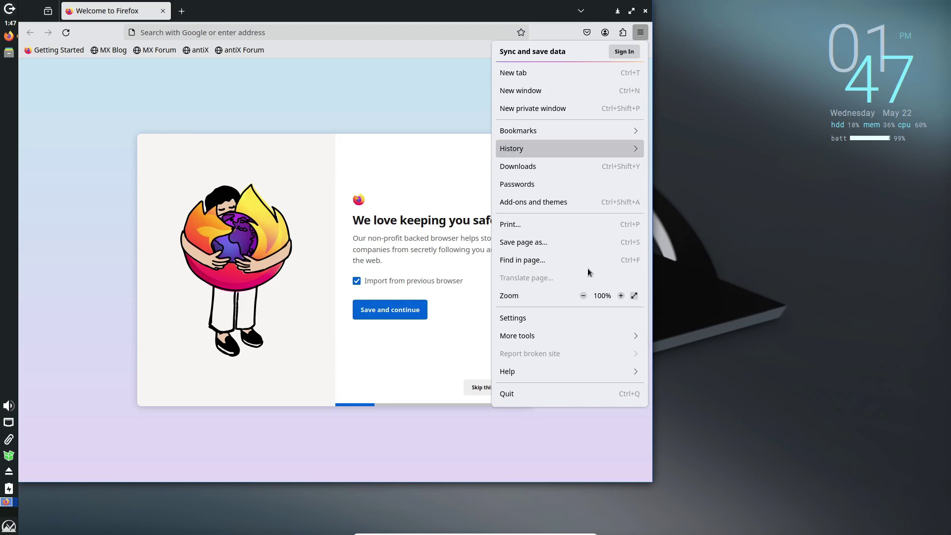
pyautogui.click(566, 367)
pyautogui.click(545, 179)
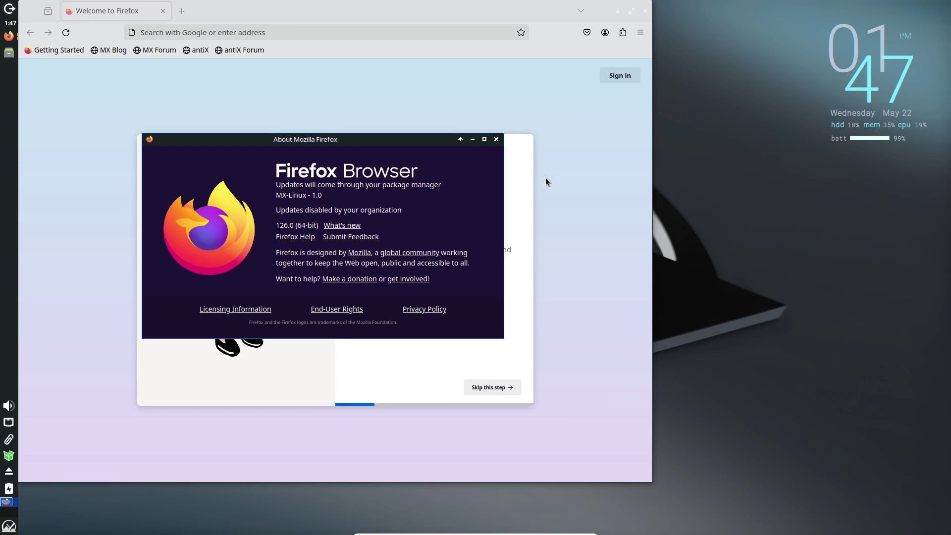
pyautogui.click(496, 139)
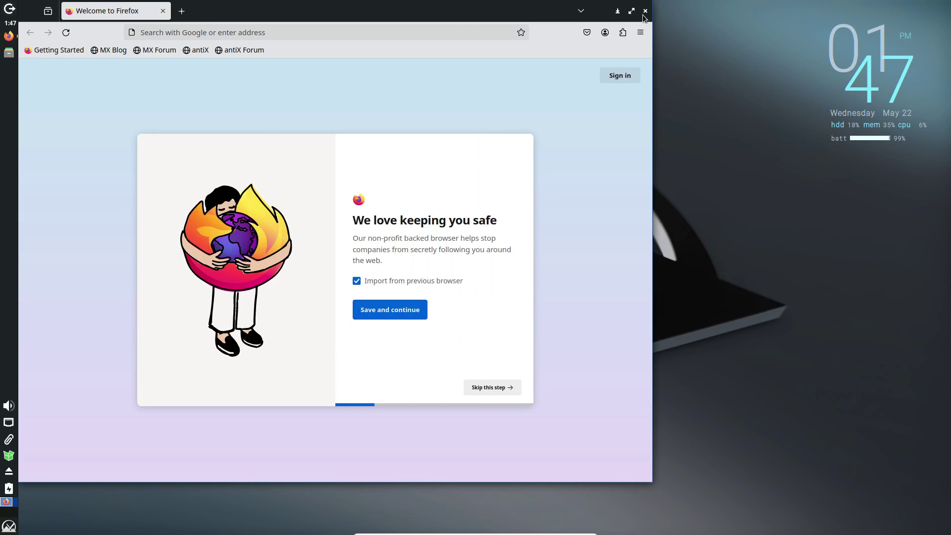
pyautogui.click(644, 11)
pyautogui.click(15, 525)
# Step: Launch Thunderbird and dismiss the email account setup
pyautogui.moveTo(213, 429)
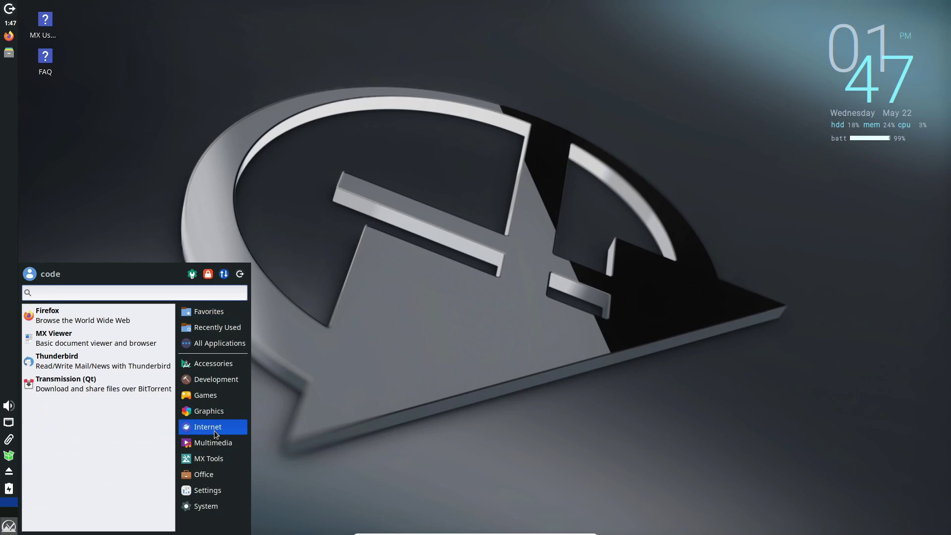
pyautogui.click(120, 372)
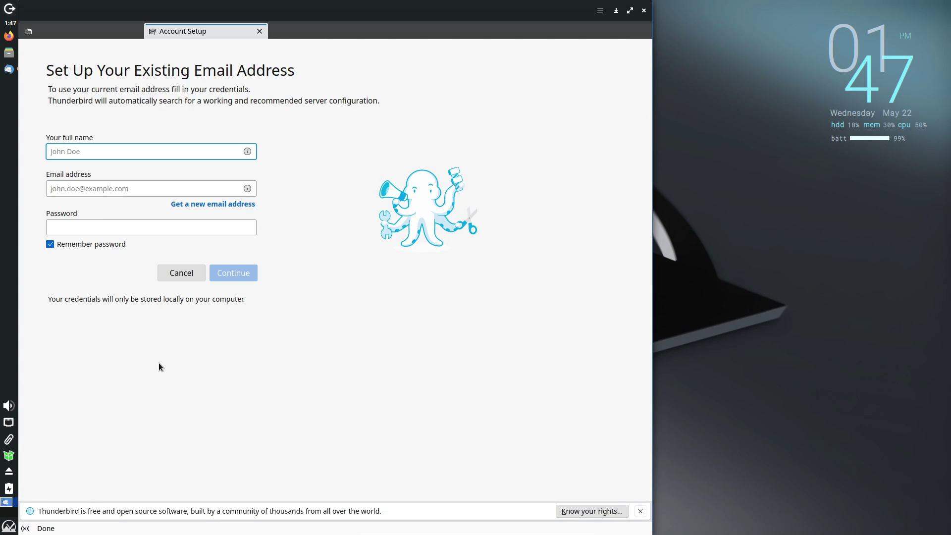
pyautogui.click(259, 32)
# Step: View the About Thunderbird information, then quit Thunderbird
pyautogui.click(600, 11)
pyautogui.click(522, 204)
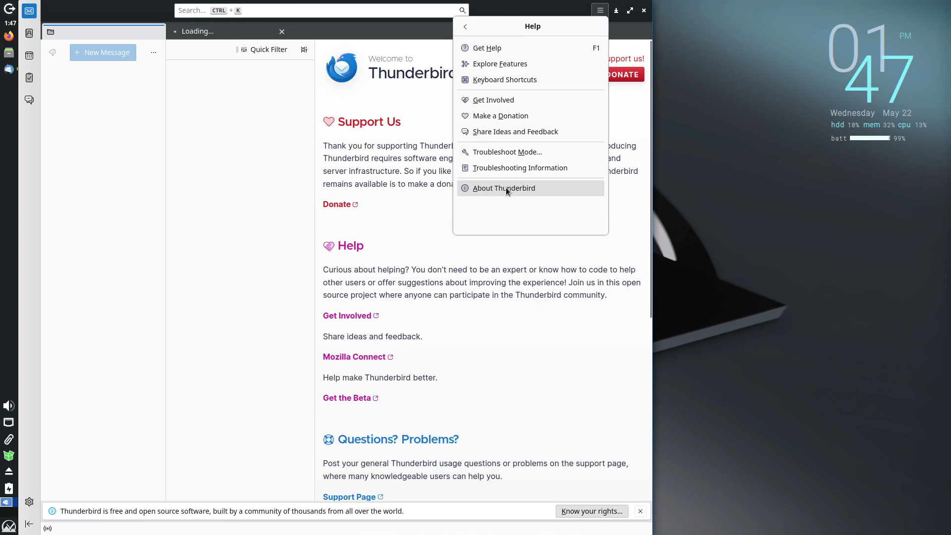
pyautogui.click(505, 187)
pyautogui.click(481, 185)
pyautogui.click(643, 11)
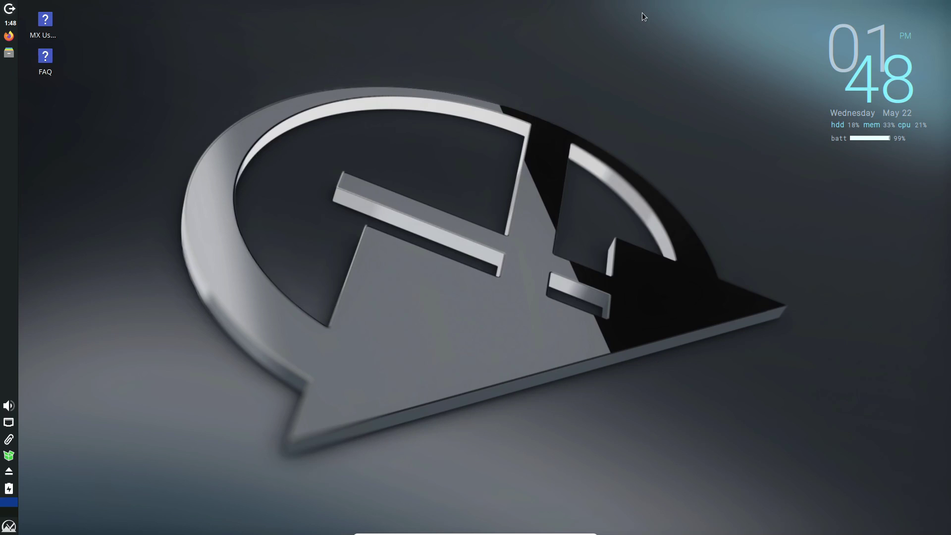
# Step: Show the MX Tools category in the applications menu and scroll its list
pyautogui.click(10, 526)
pyautogui.click(208, 443)
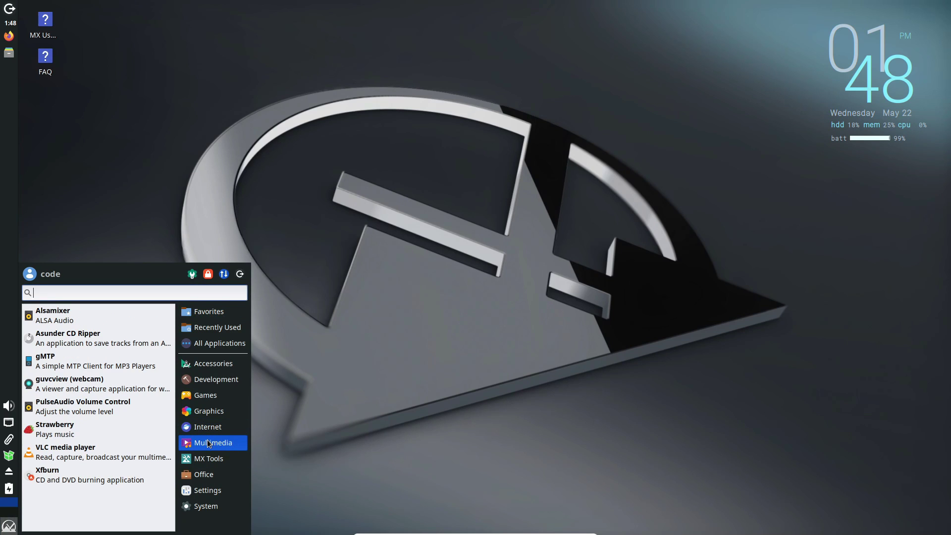
pyautogui.click(211, 458)
pyautogui.scroll(-6, 130, 449)
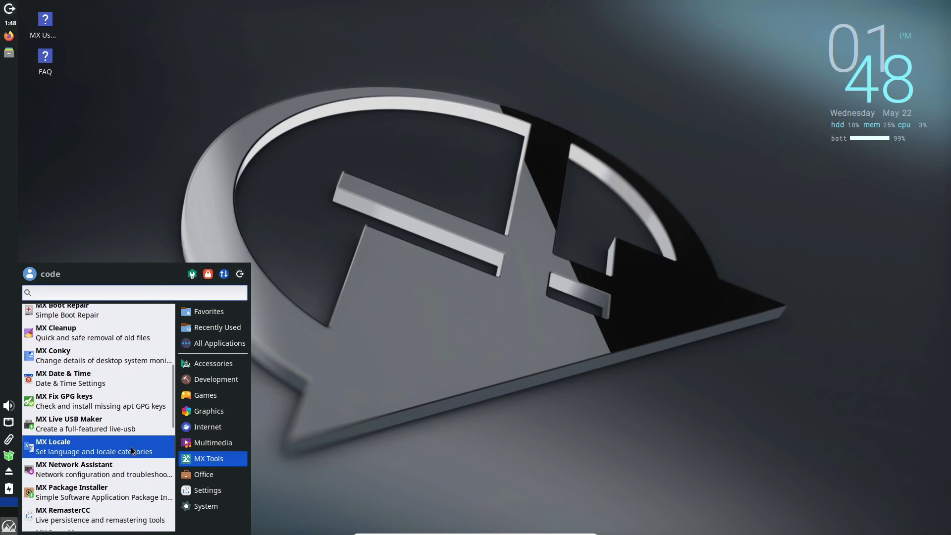
pyautogui.scroll(-5, 131, 448)
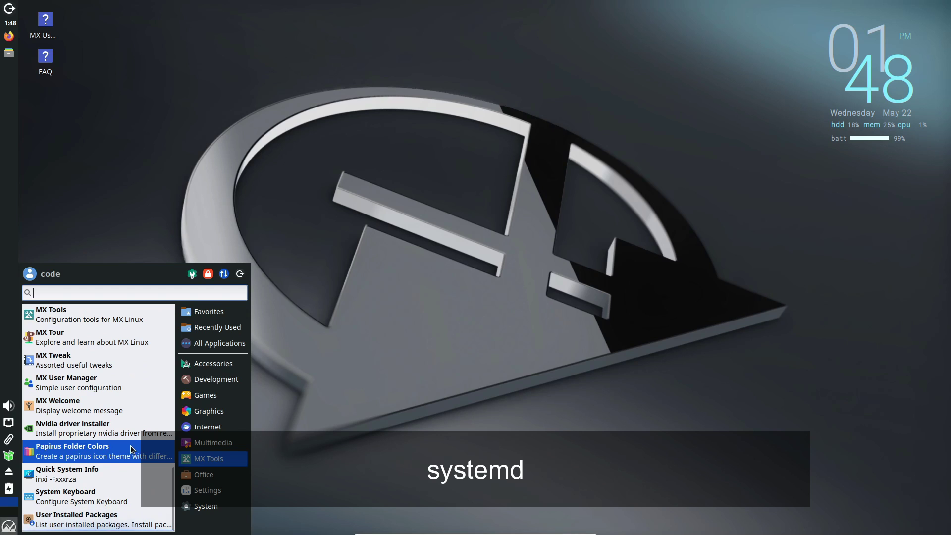
# Step: Launch MX Tweak, browse its Theme, Compositor, Display, Config Options and Other tabs, then close it
pyautogui.scroll(3, 112, 438)
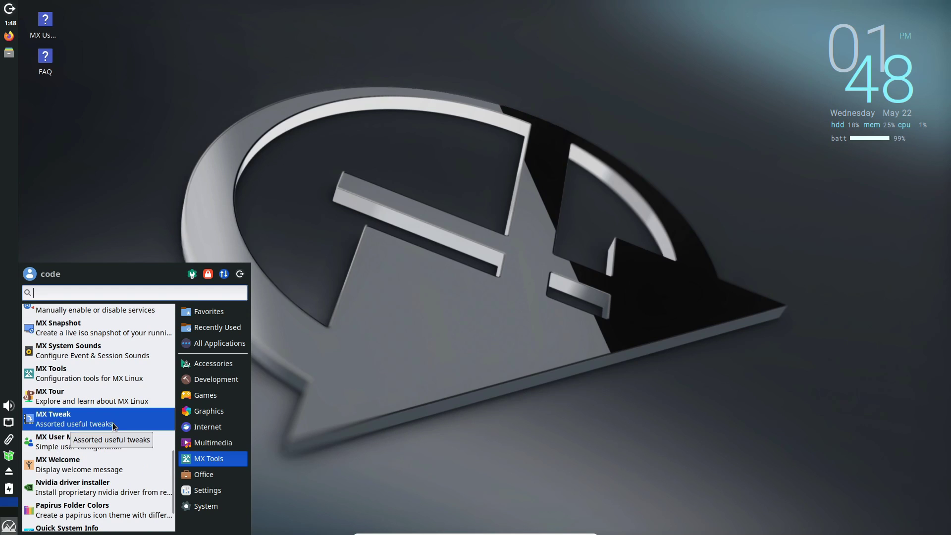
pyautogui.click(113, 424)
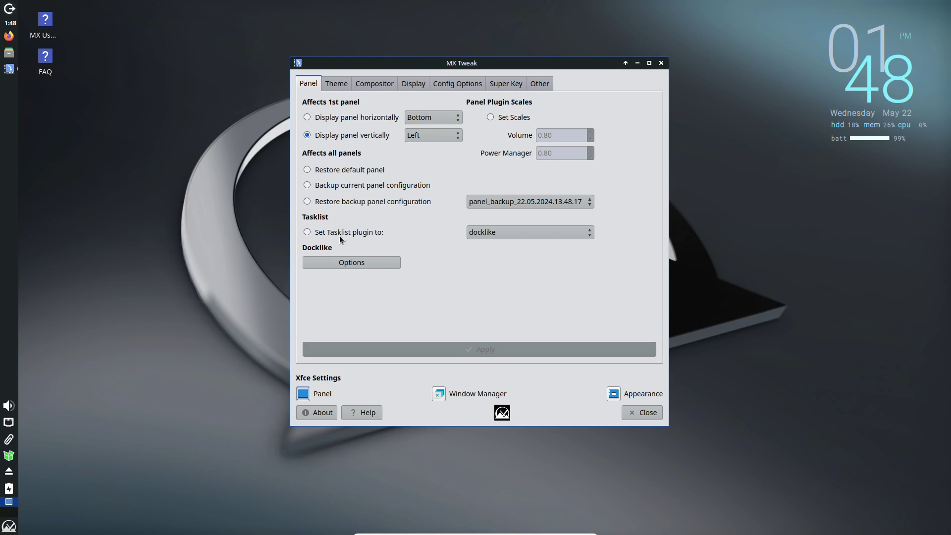
pyautogui.click(336, 85)
pyautogui.click(358, 84)
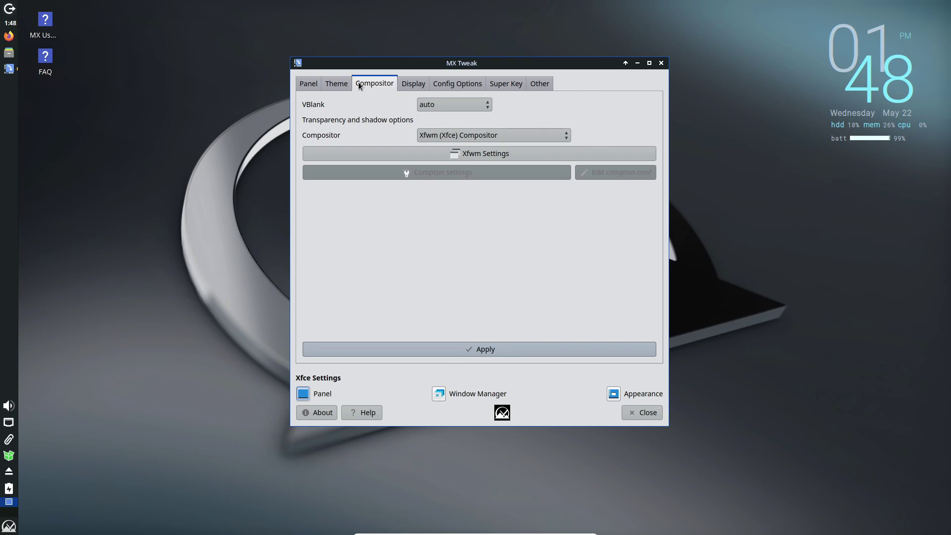
pyautogui.click(346, 85)
pyautogui.click(383, 86)
pyautogui.click(414, 85)
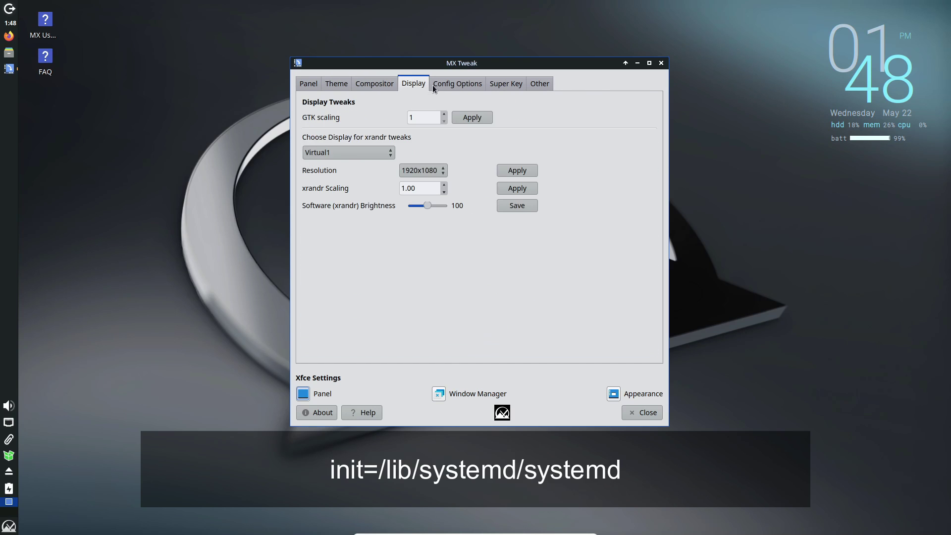
pyautogui.click(468, 85)
pyautogui.click(534, 85)
pyautogui.click(641, 413)
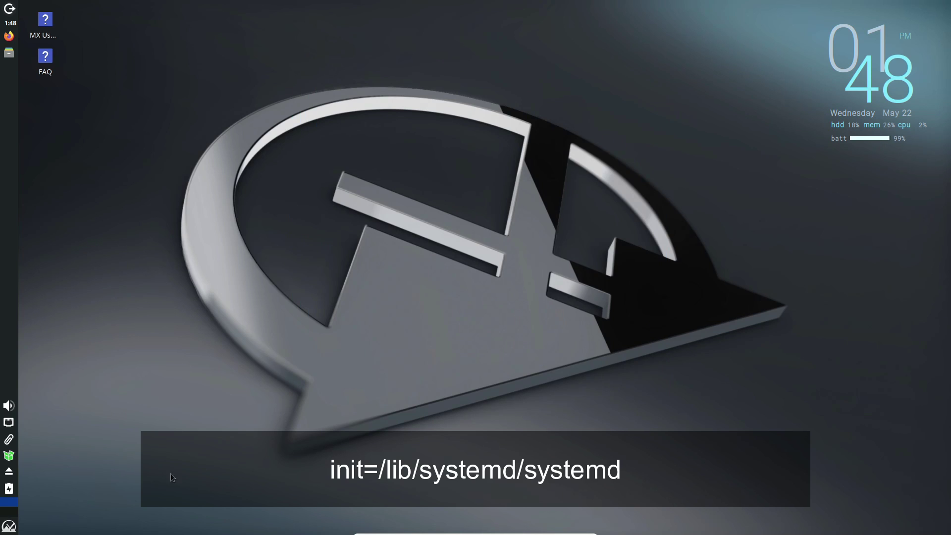
# Step: Launch LibreOffice Start Center, confirm version 7.4.7.2 in About LibreOffice, then close it
pyautogui.click(9, 526)
pyautogui.moveTo(208, 458)
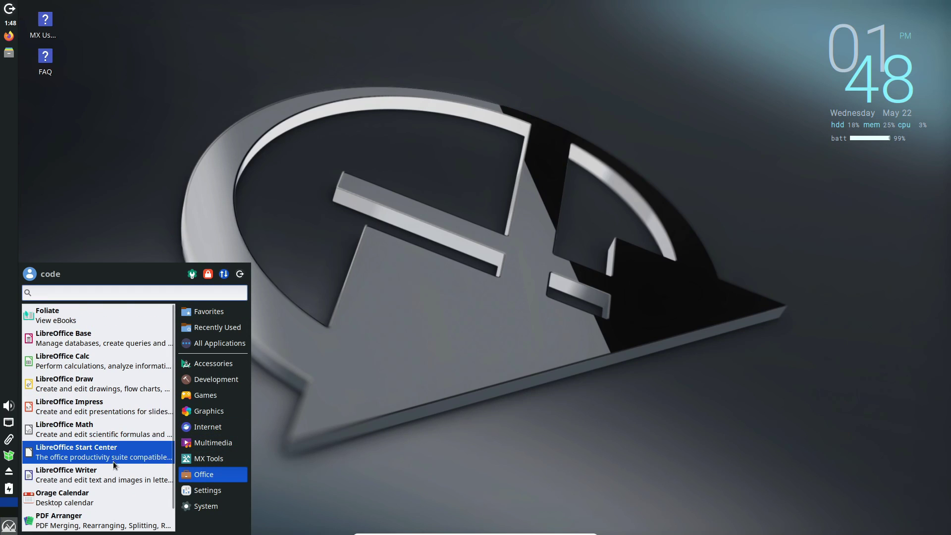
pyautogui.click(126, 462)
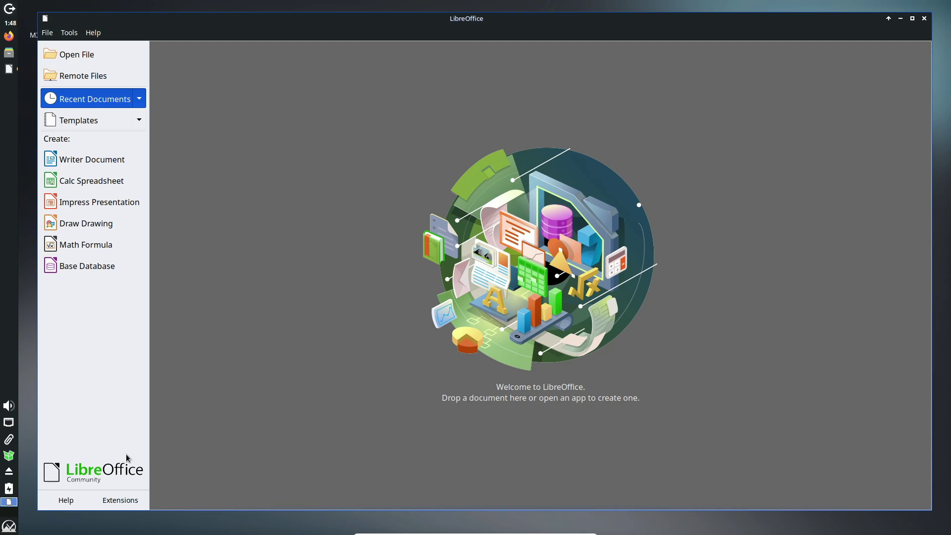
pyautogui.click(94, 33)
pyautogui.click(142, 189)
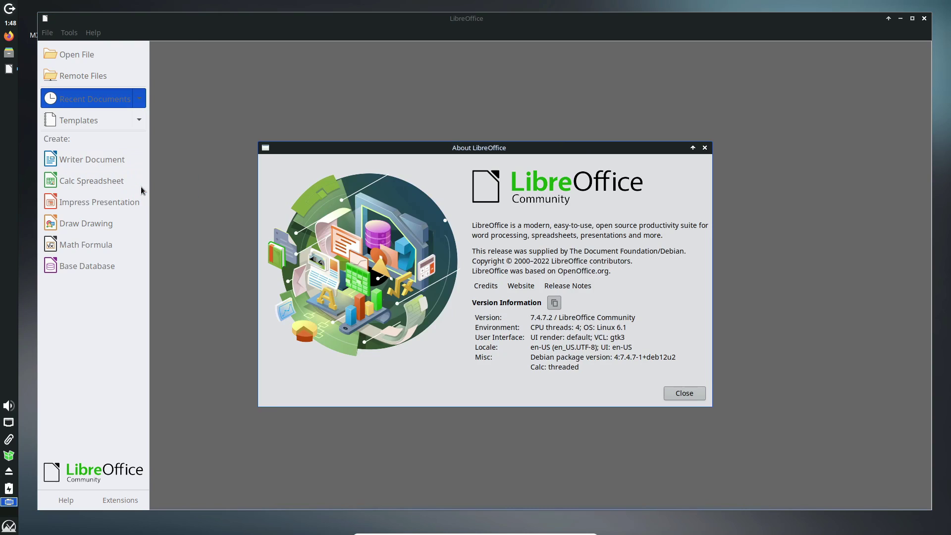
pyautogui.click(704, 149)
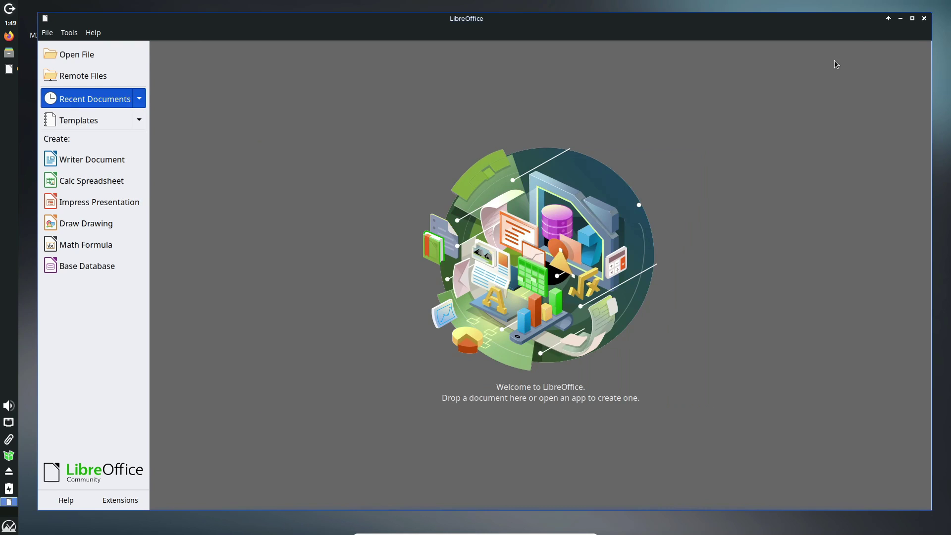
pyautogui.click(924, 19)
# Step: Launch MX Tools from the Settings category of the applications menu
pyautogui.click(8, 526)
pyautogui.click(207, 489)
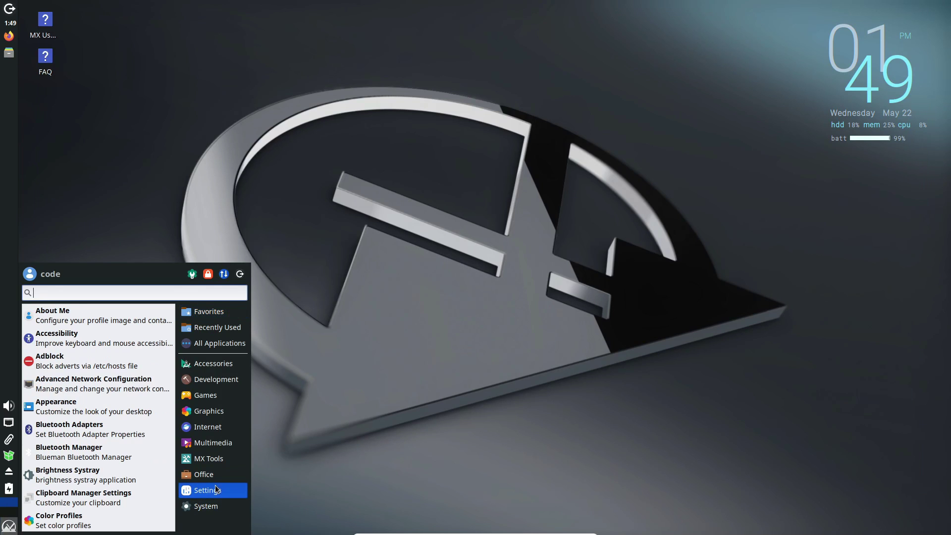
pyautogui.scroll(-6, 157, 450)
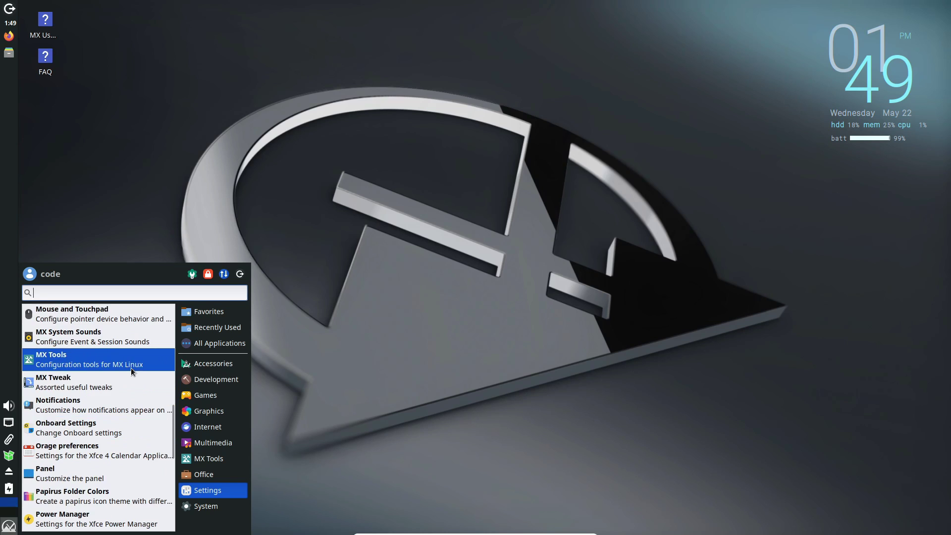
pyautogui.click(130, 365)
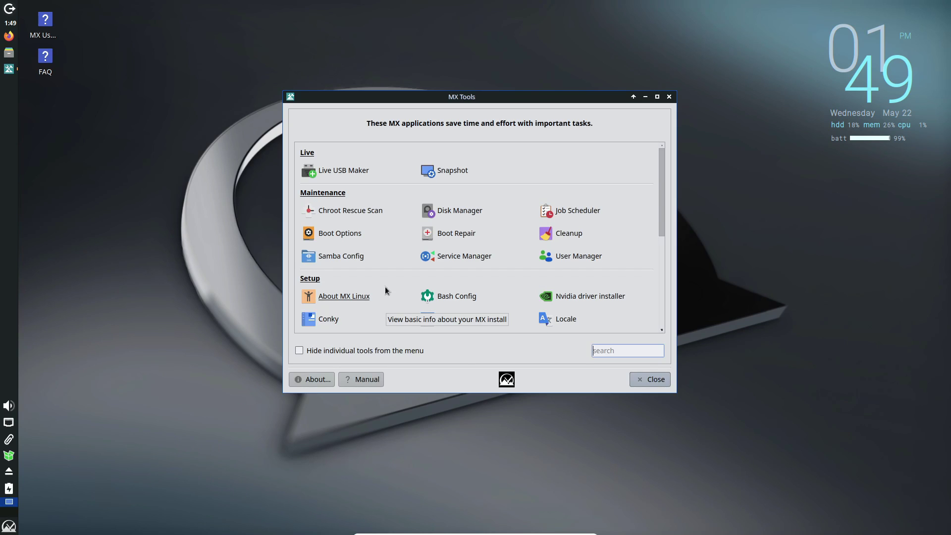
# Step: Scroll through the Maintenance, Setup, Software and Utilities tools, then close MX Tools
pyautogui.scroll(-1, 391, 180)
pyautogui.scroll(-5, 391, 183)
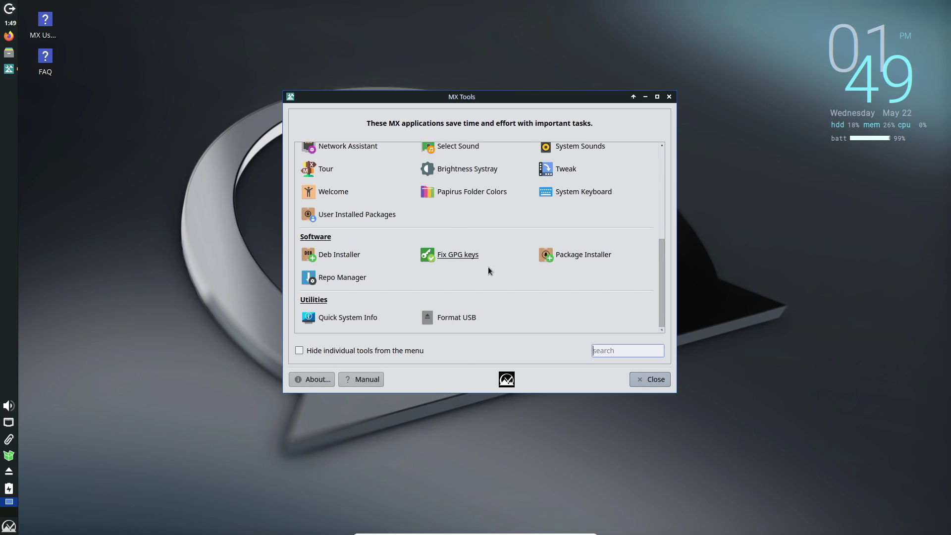
pyautogui.scroll(2, 527, 301)
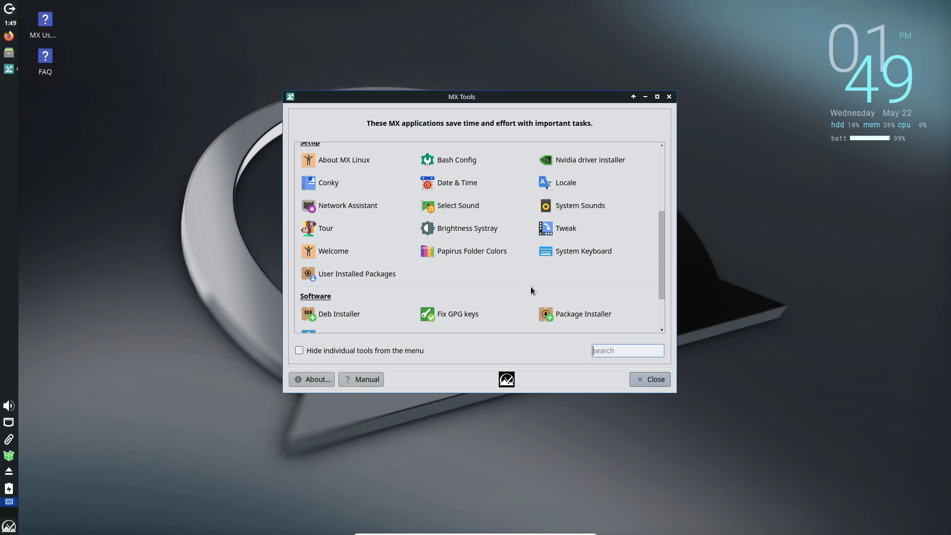
pyautogui.scroll(4, 530, 287)
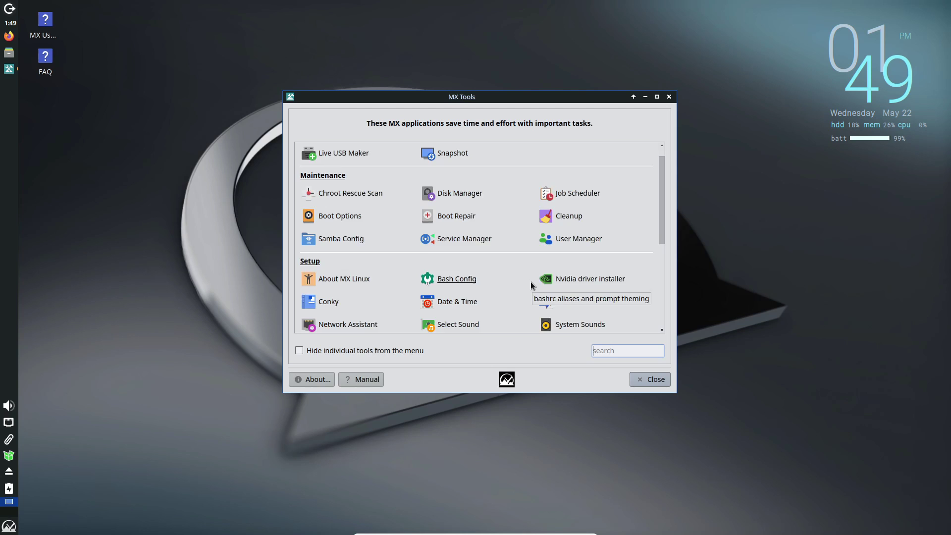
pyautogui.scroll(1, 530, 281)
pyautogui.scroll(-7, 581, 273)
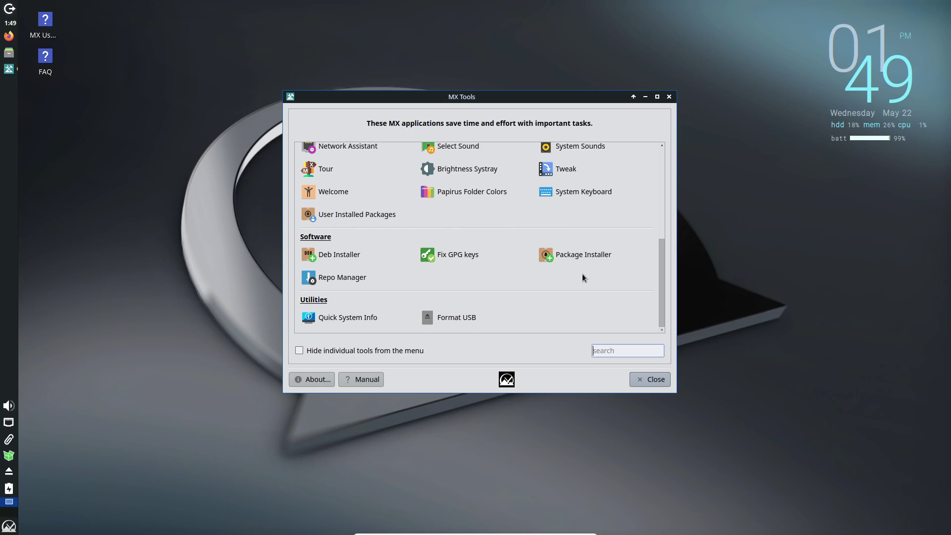
pyautogui.click(653, 380)
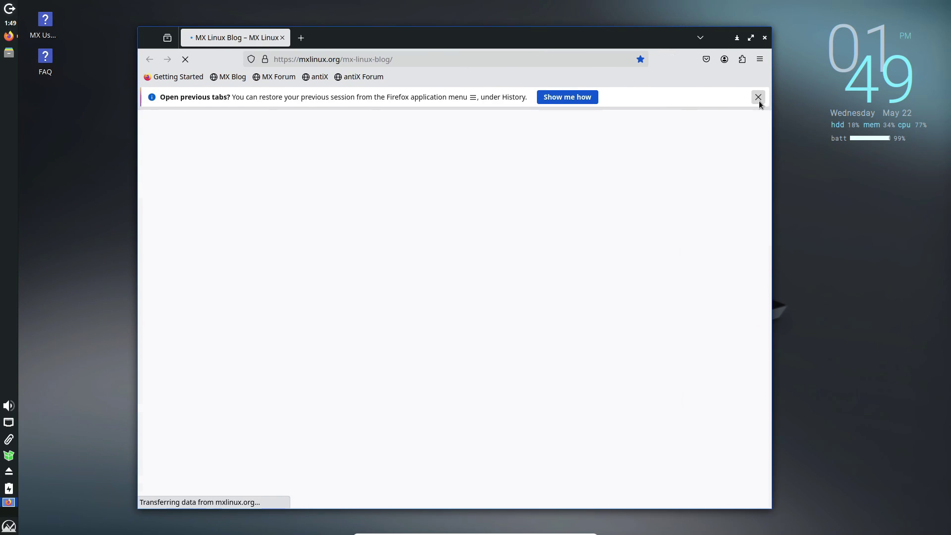
# Step: Dismiss the restore-tabs notice, close the blog tab, and search the web for 'mx linux'
pyautogui.click(758, 97)
pyautogui.click(300, 37)
pyautogui.click(287, 37)
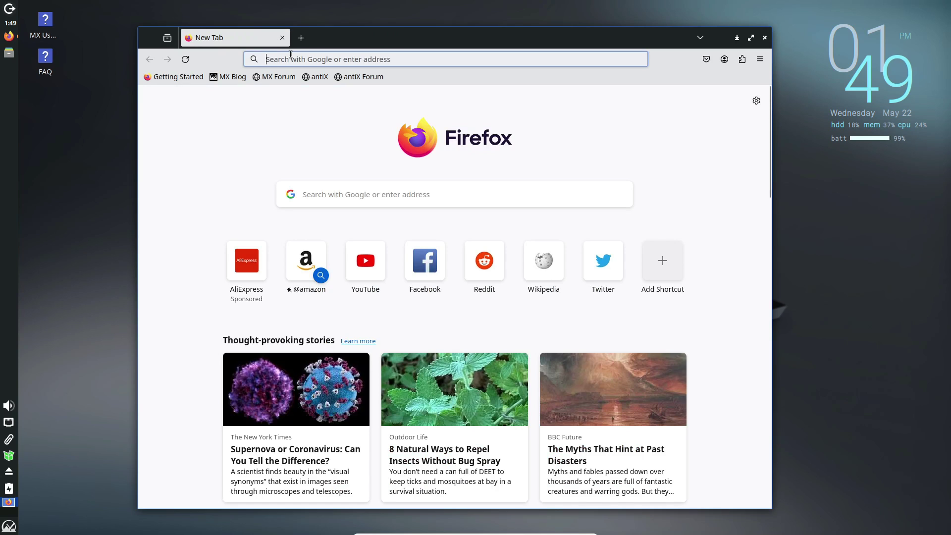
pyautogui.click(291, 54)
pyautogui.write('mx linux')
pyautogui.press('Return')
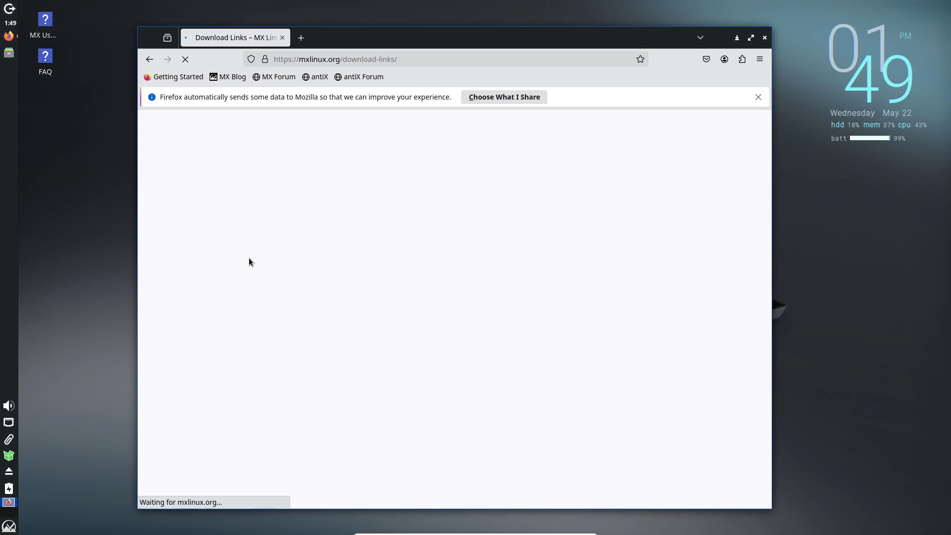
# Step: Scroll the search results and open the MX-23.3_x64 ISO download link
pyautogui.scroll(-5, 338, 272)
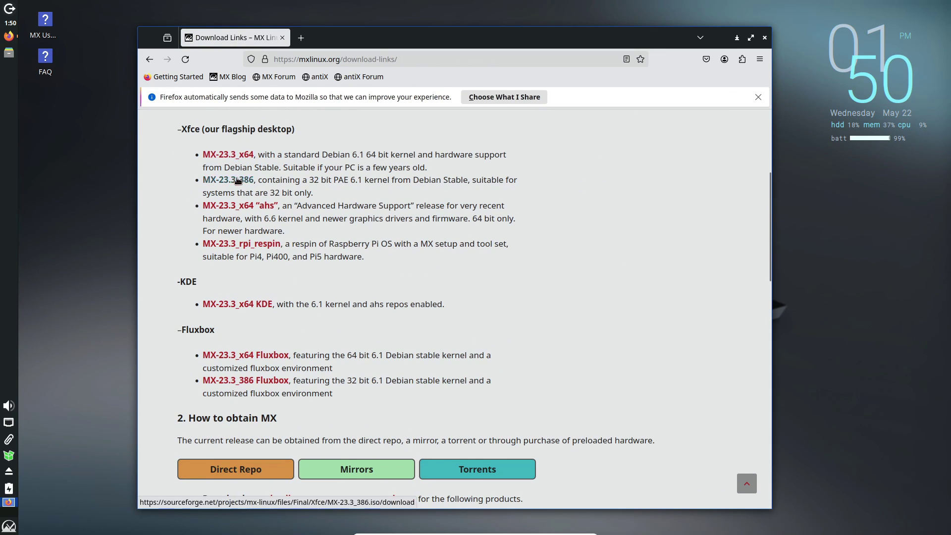
pyautogui.scroll(-12, 246, 232)
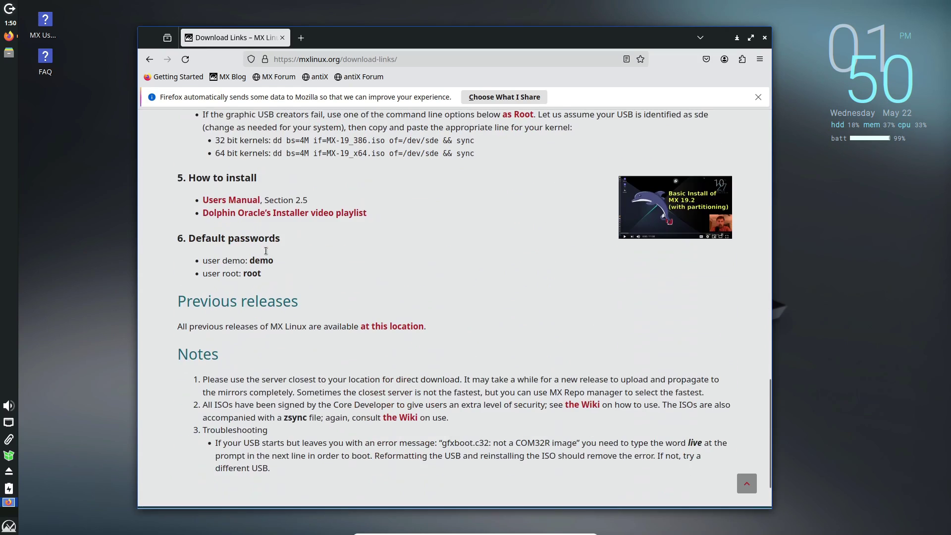
pyautogui.scroll(5, 278, 254)
pyautogui.scroll(10, 279, 253)
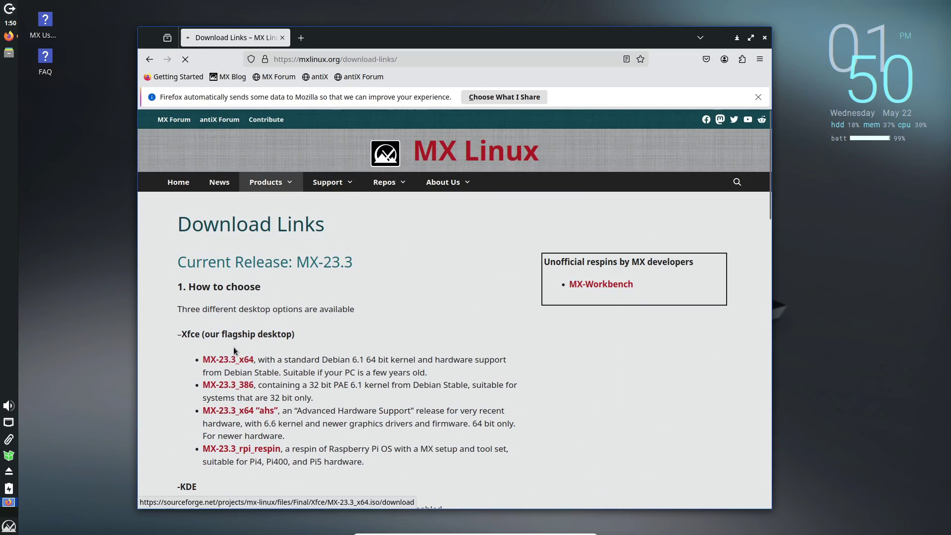
pyautogui.click(279, 359)
pyautogui.scroll(-3, 277, 297)
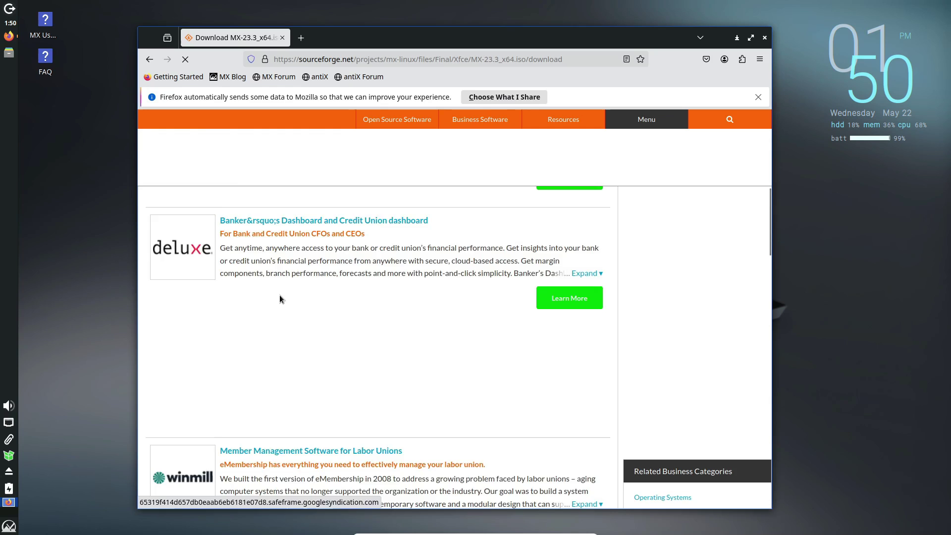
pyautogui.scroll(3, 280, 298)
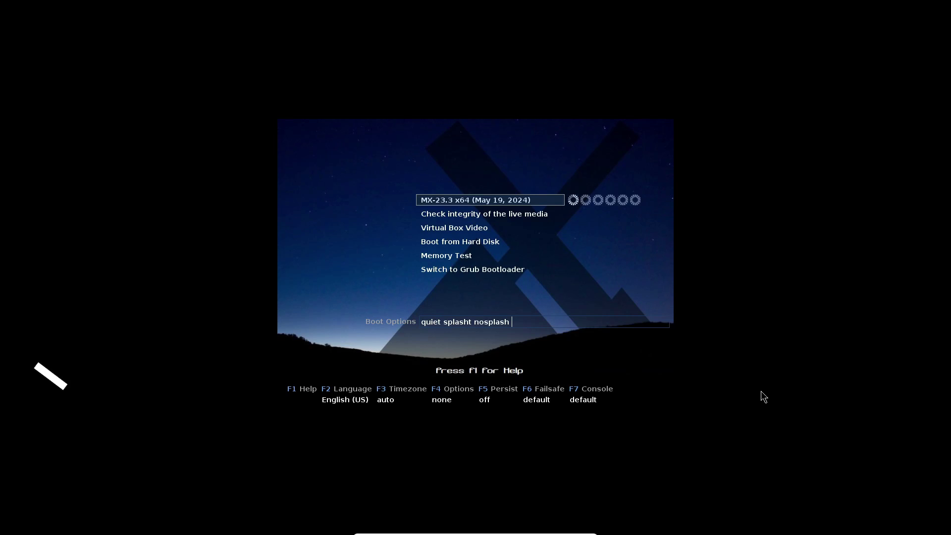
# Step: Boot the MX-23.3 x64 live entry and launch Install MX Linux from MX Welcome
pyautogui.press('Down')
pyautogui.press('Down')
pyautogui.press('Up')
pyautogui.press('Up')
pyautogui.press('Up')
pyautogui.press('Return')
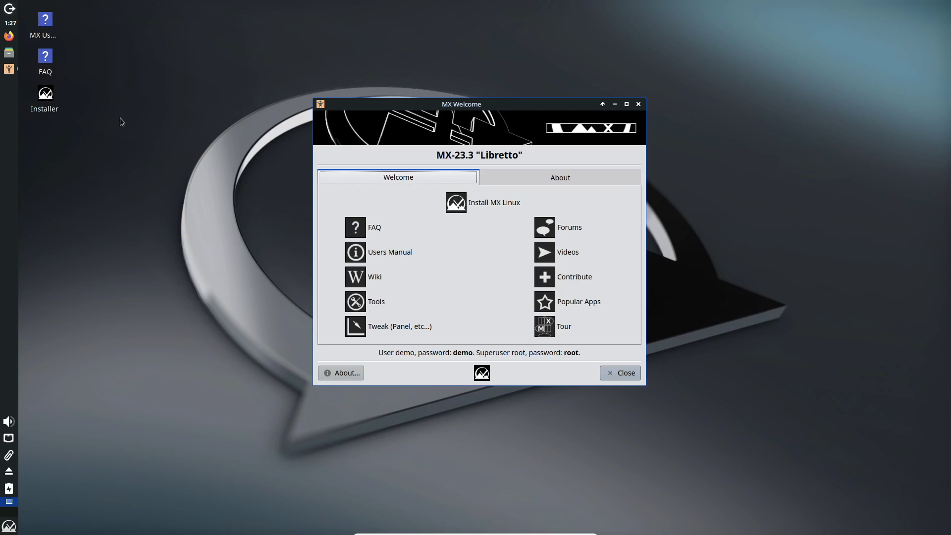
pyautogui.click(494, 203)
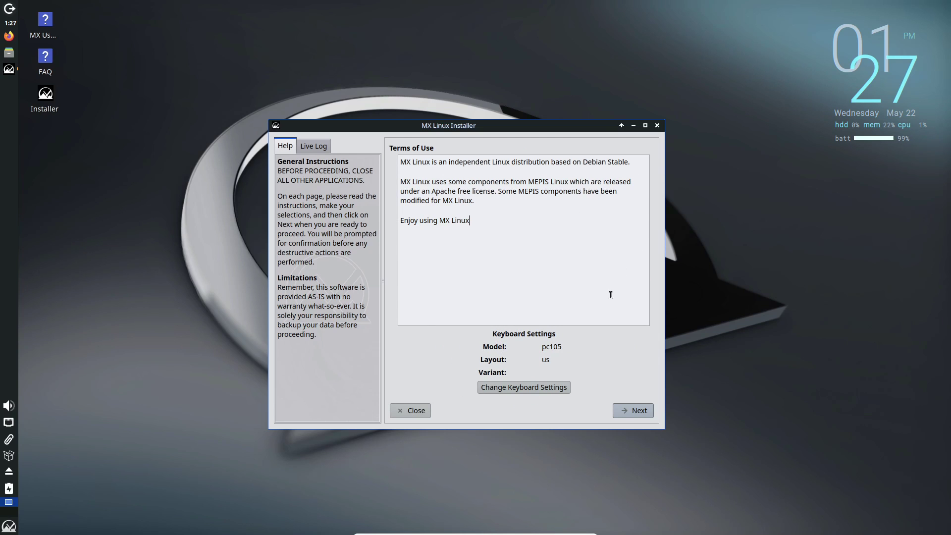
# Step: Accept the terms and start a regular install formatting the entire sda disk
pyautogui.click(634, 412)
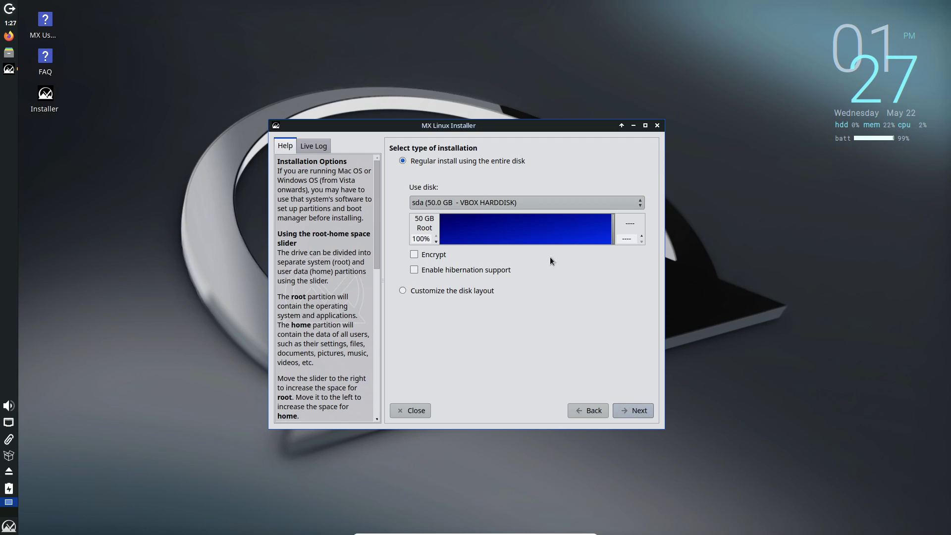
pyautogui.click(641, 409)
pyautogui.click(499, 184)
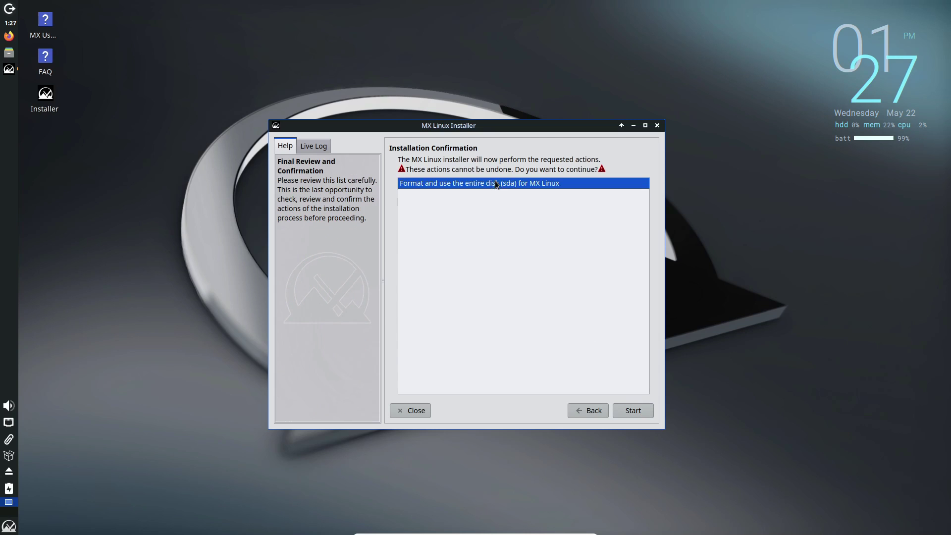
pyautogui.click(637, 415)
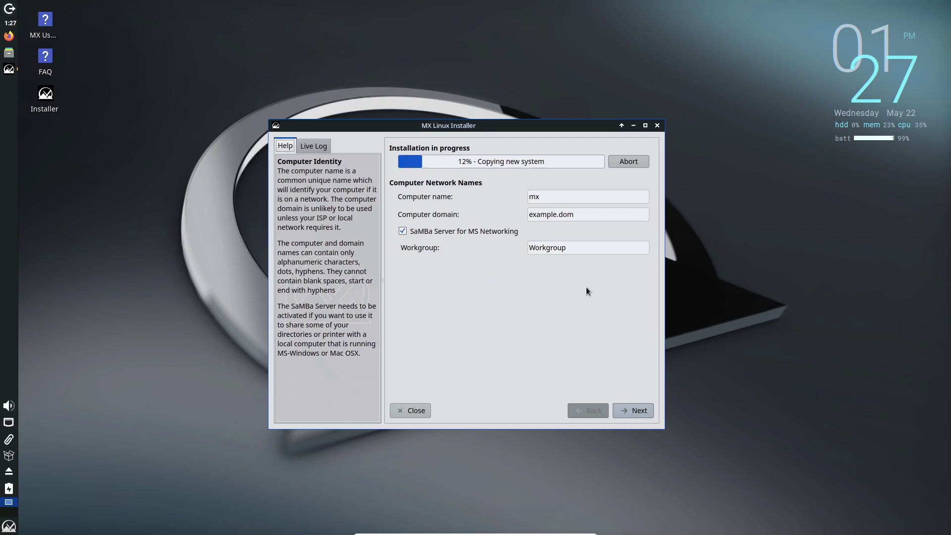
# Step: Keep the default computer network names and the American English locale
pyautogui.click(631, 410)
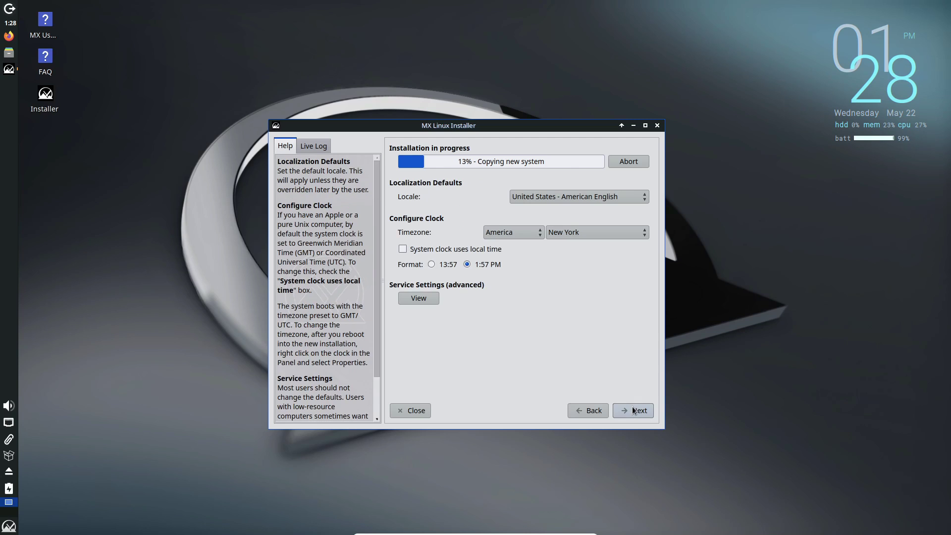
pyautogui.click(581, 196)
pyautogui.scroll(8, 589, 341)
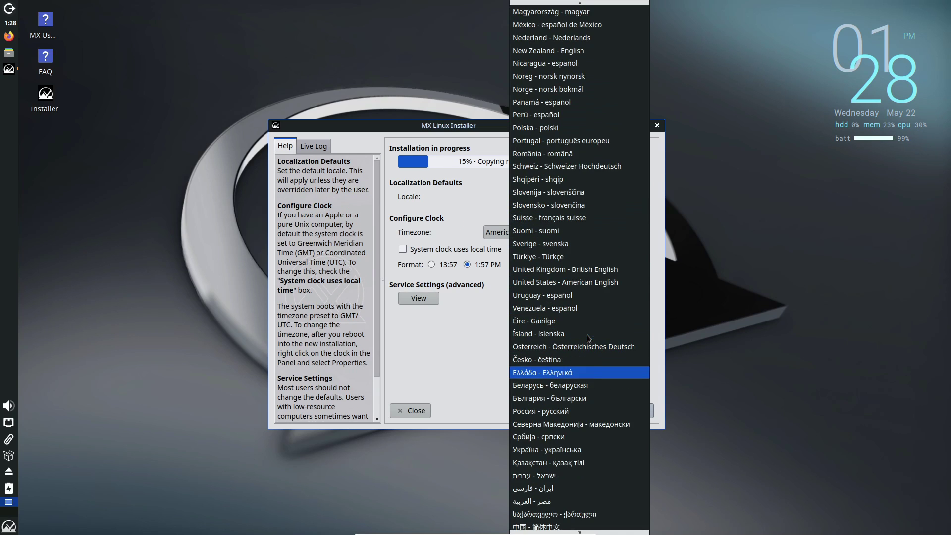
pyautogui.click(503, 355)
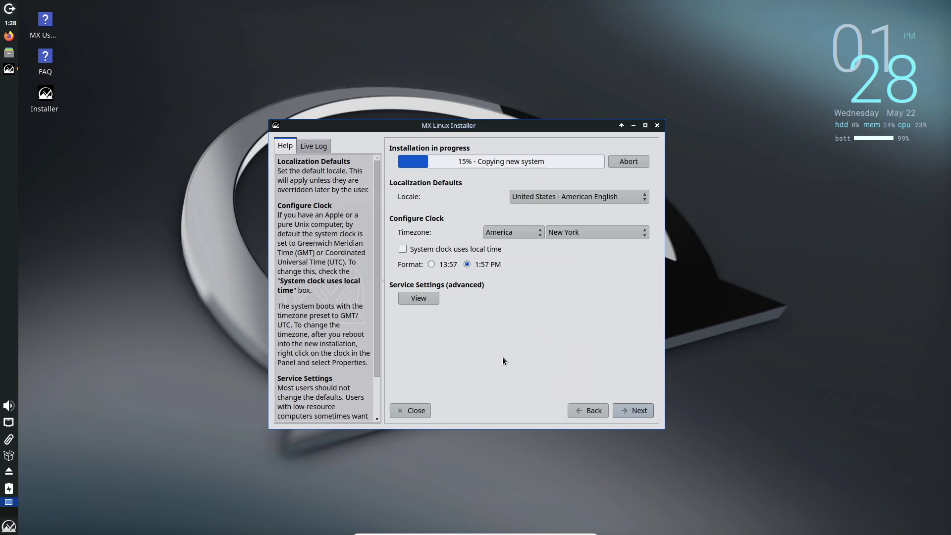
# Step: Enter the default user's login name, then type the password and its confirmation
pyautogui.click(642, 409)
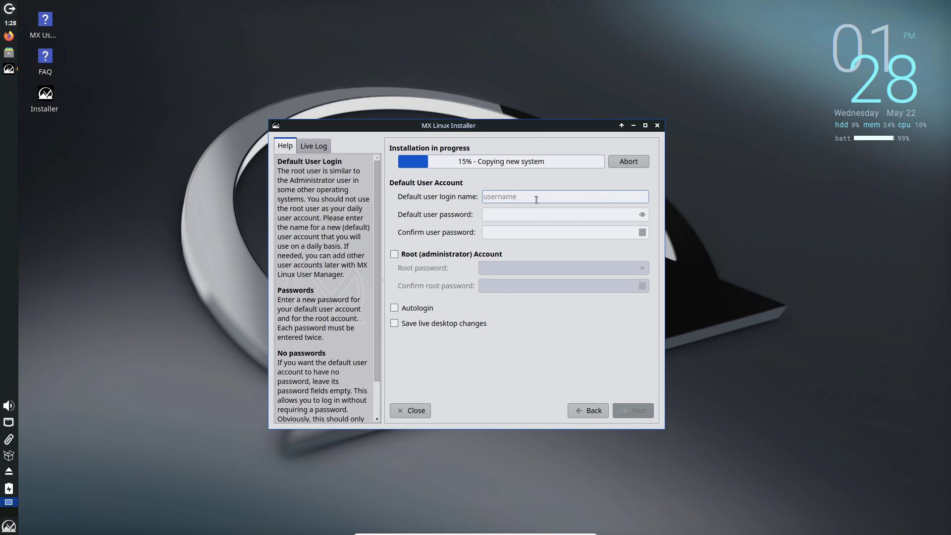
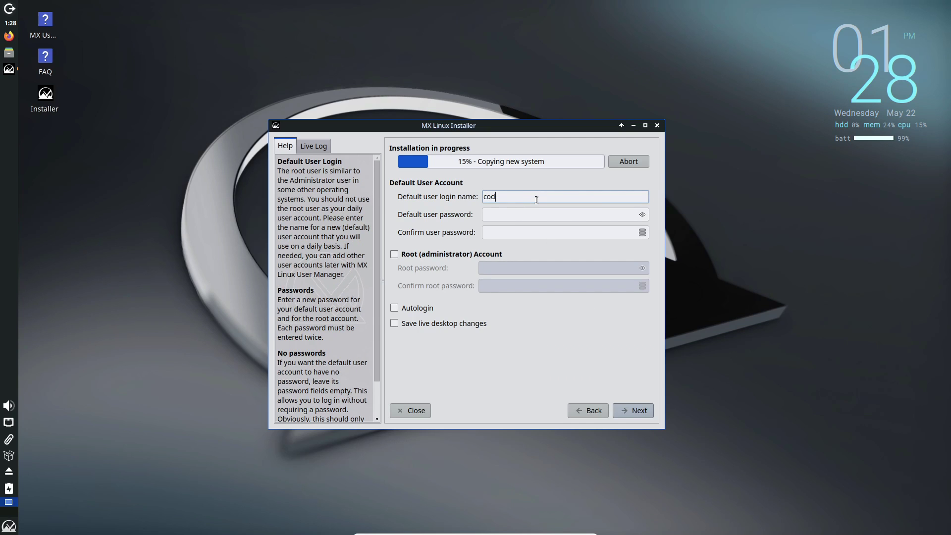
pyautogui.click(538, 214)
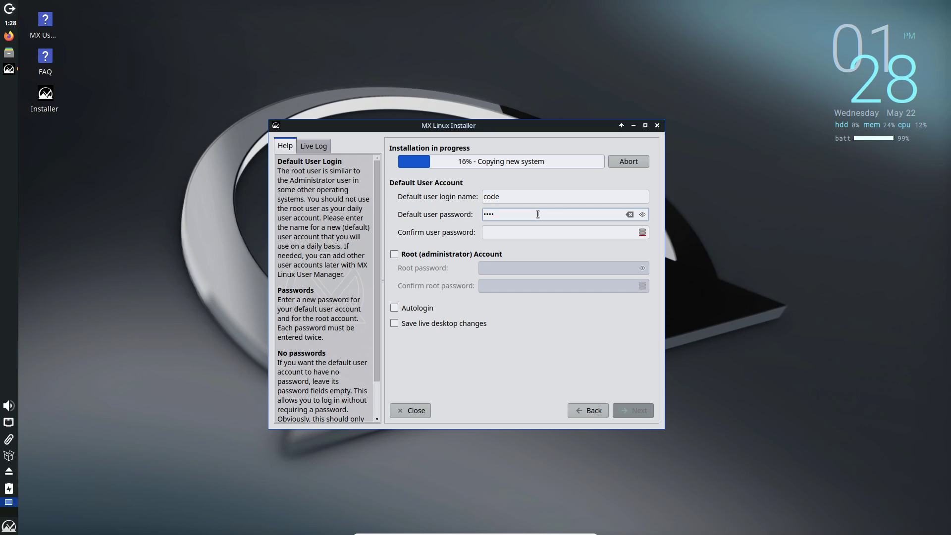
pyautogui.click(525, 231)
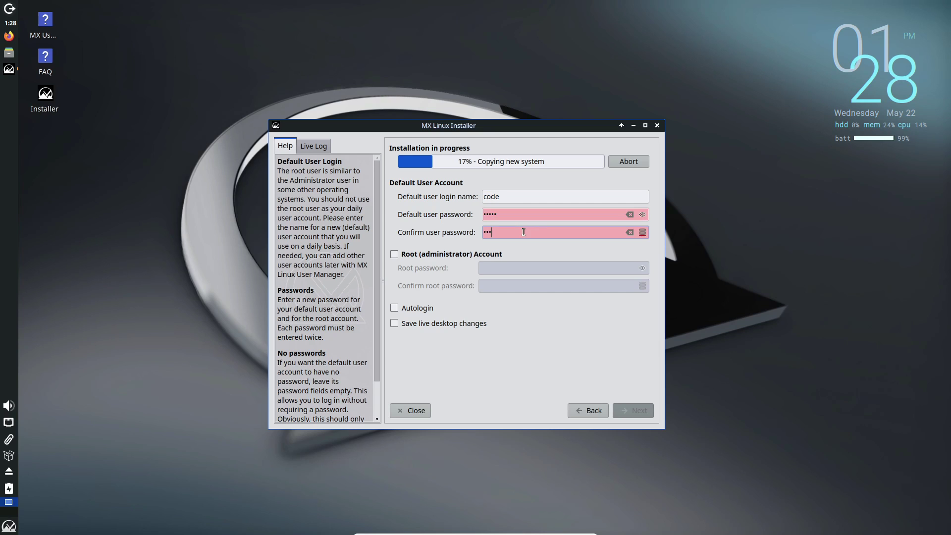
# Step: Leave the root account disabled, let the installation complete, and finish the installer
pyautogui.click(447, 255)
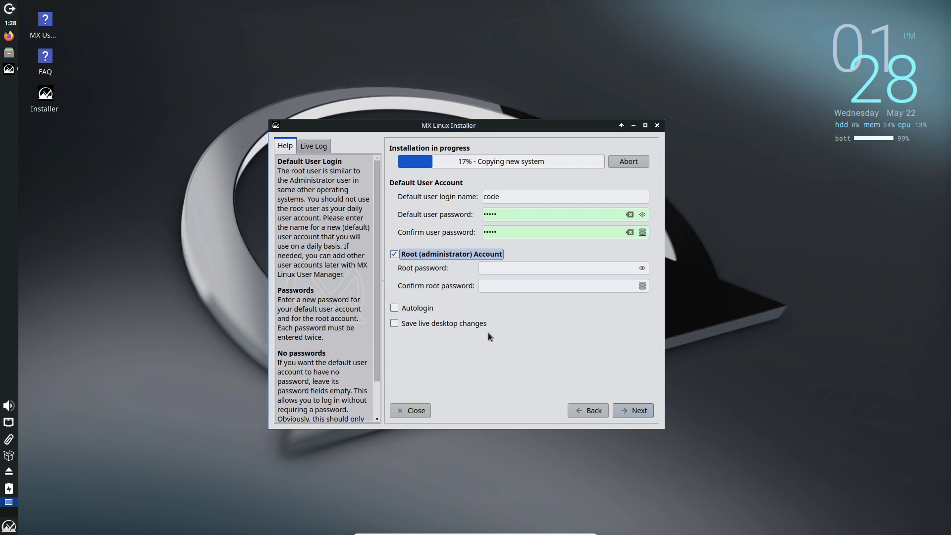
pyautogui.click(441, 254)
pyautogui.click(629, 409)
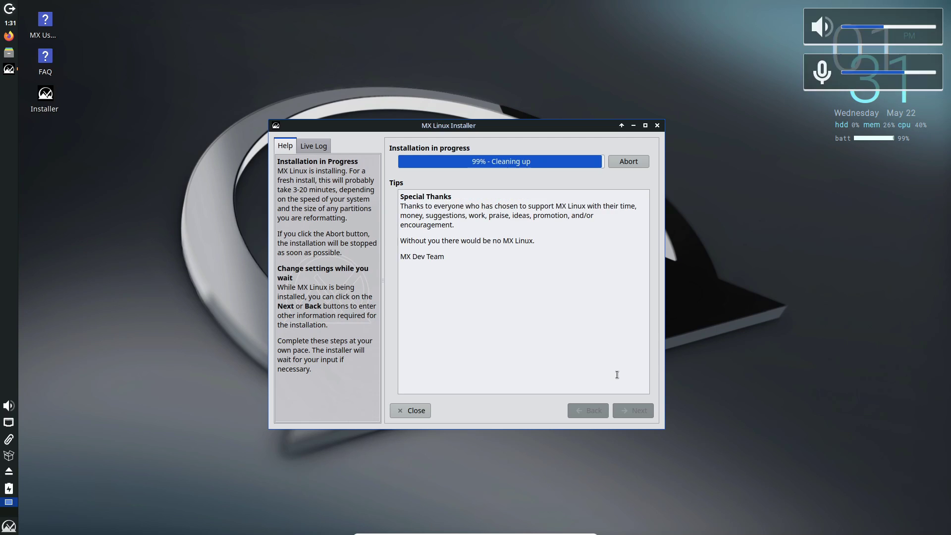
pyautogui.click(638, 413)
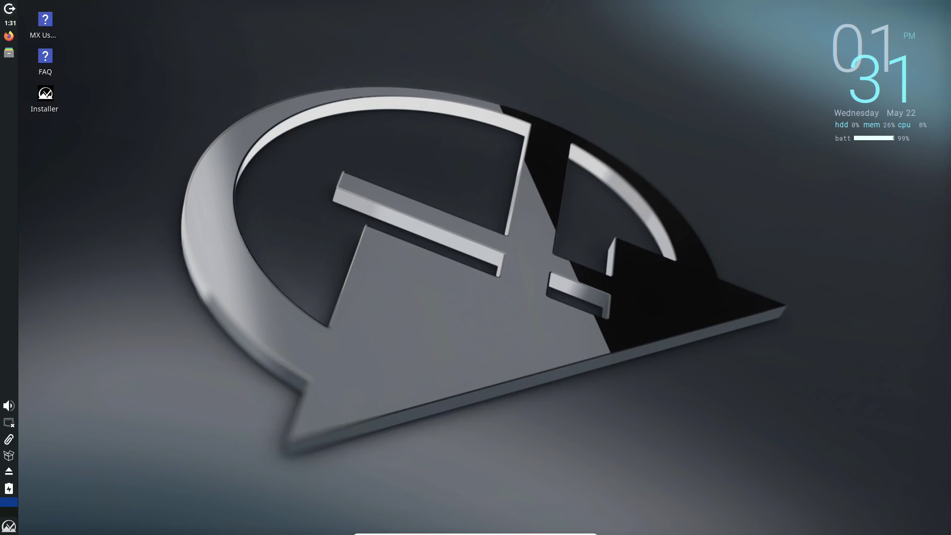